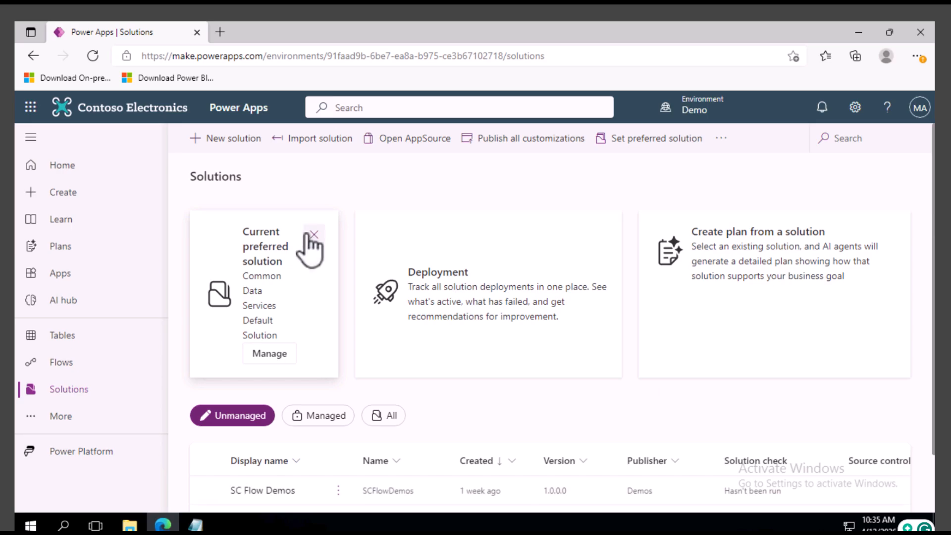
Open the SC Flow Demos solution and show its objects
scroll(298, 322, down, 2)
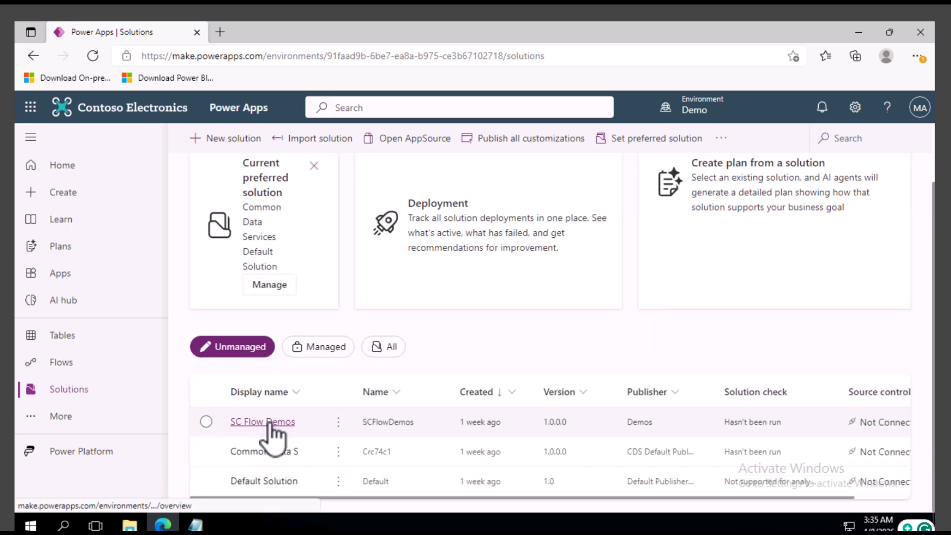
click(241, 421)
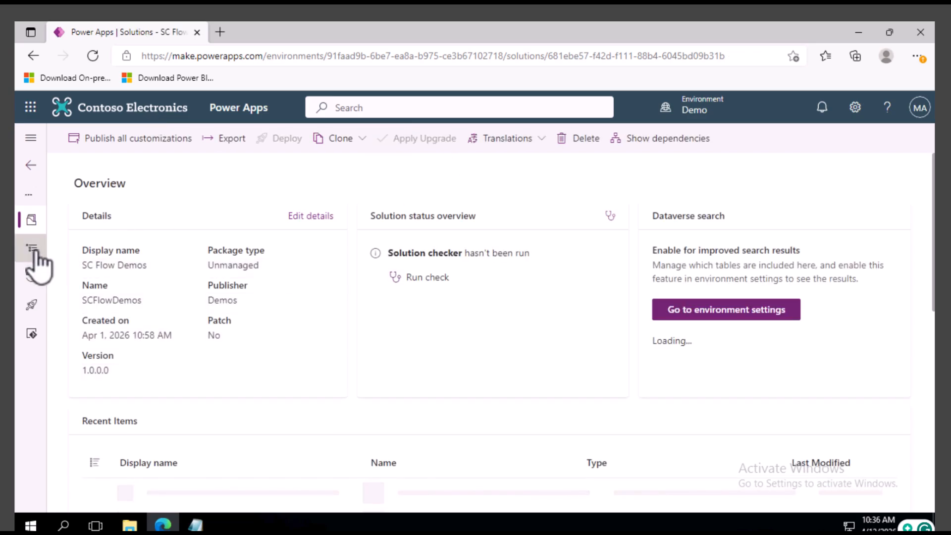
click(31, 248)
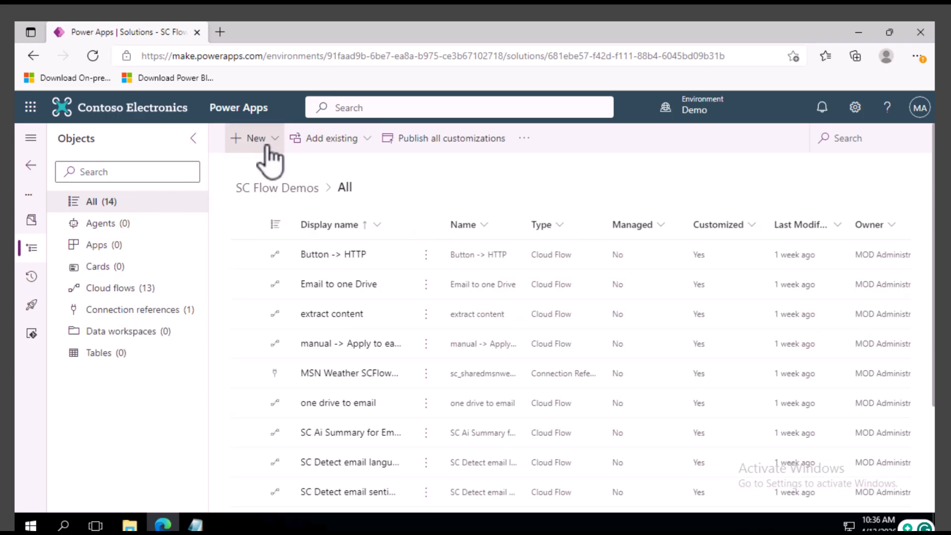
Start creating a new desktop flow in the SC Flow Demos solution
click(267, 148)
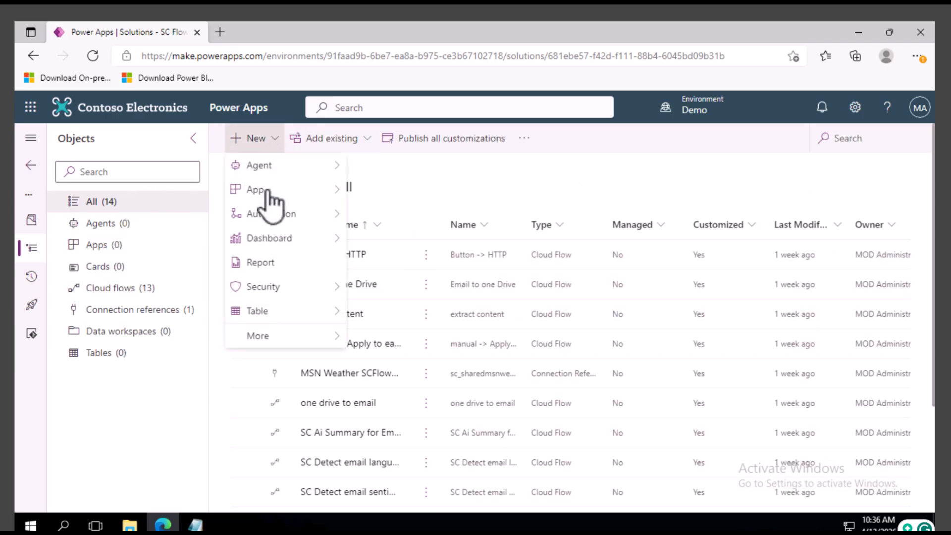
mouse_move(301, 195)
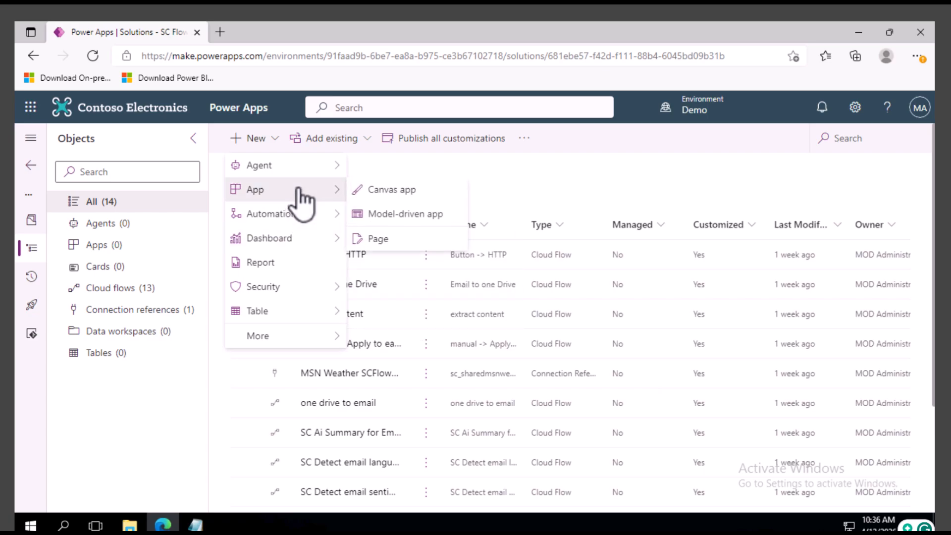
mouse_move(311, 217)
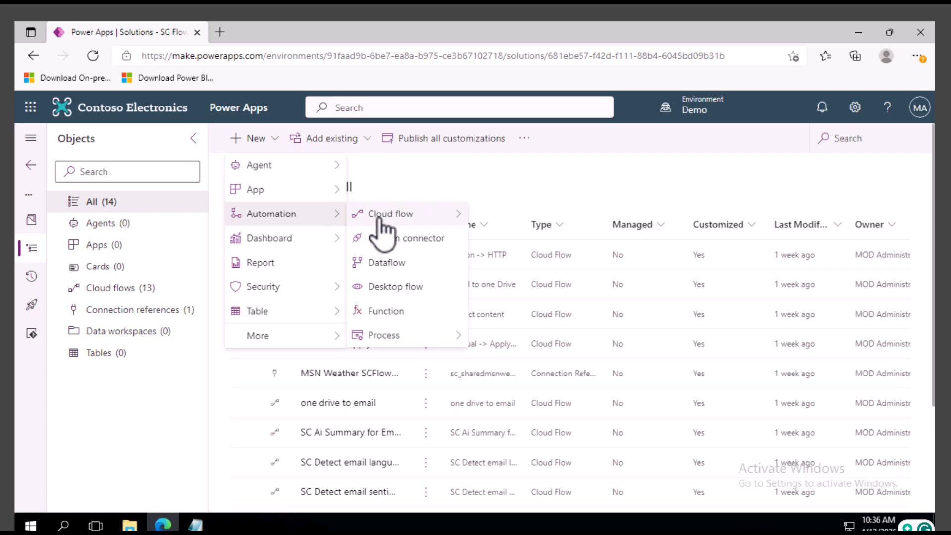
click(399, 290)
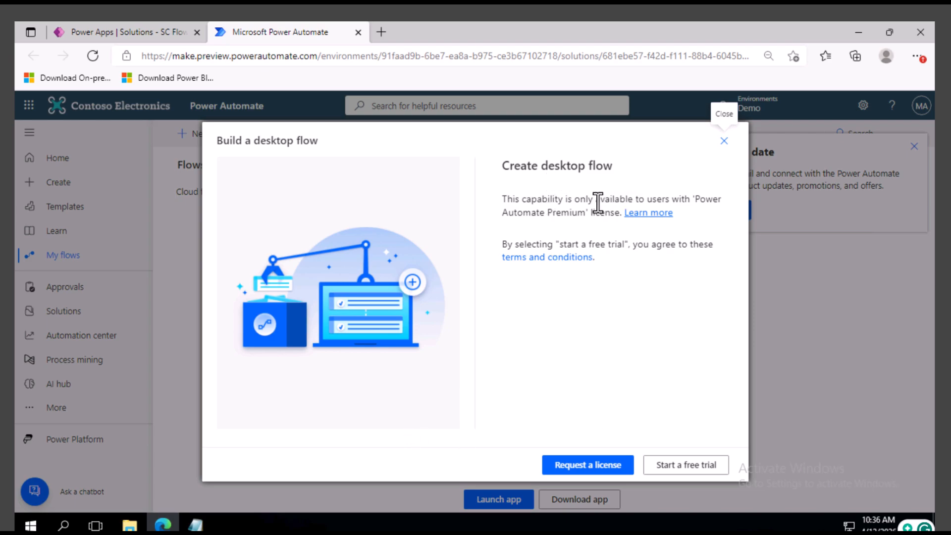
Read the linked documentation on the types of Power Automate user and capacity licenses
click(652, 216)
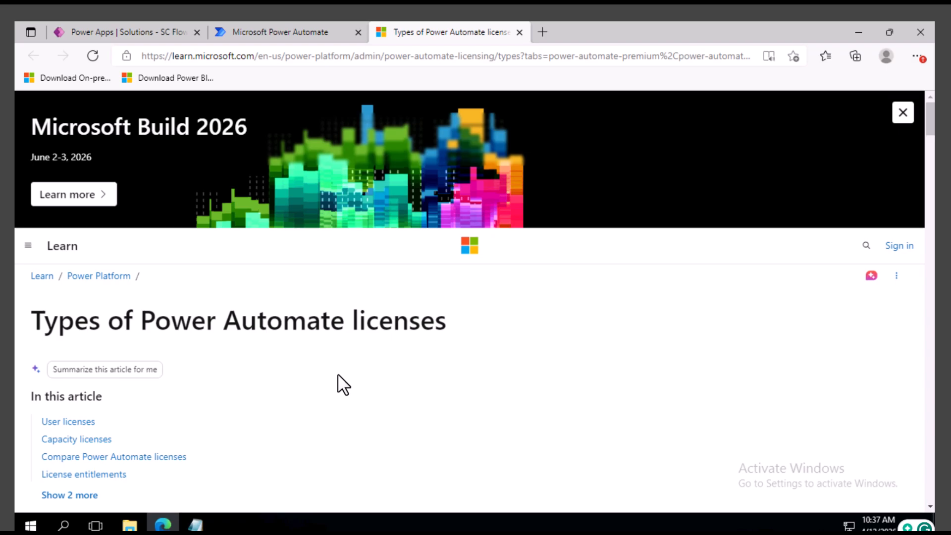
scroll(343, 386, down, 10)
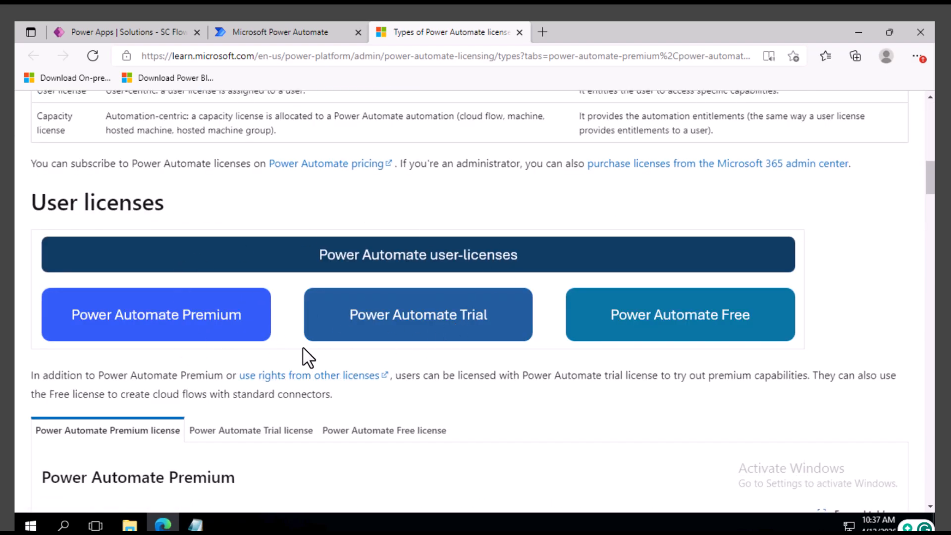
scroll(229, 349, down, 2)
scroll(215, 345, down, 5)
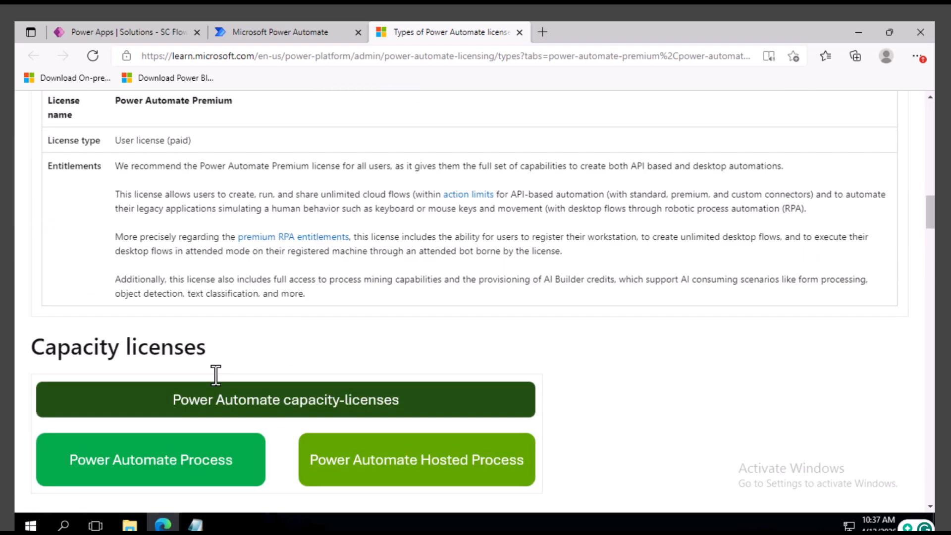
scroll(213, 387, down, 7)
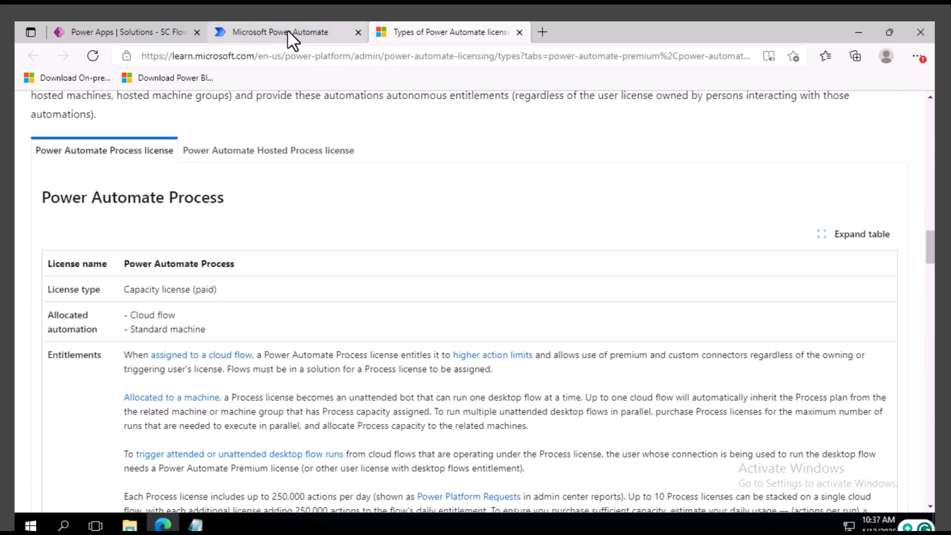
Start the Power Automate Premium free trial, launch the desktop app without naming the flow, and get its latest version
click(292, 37)
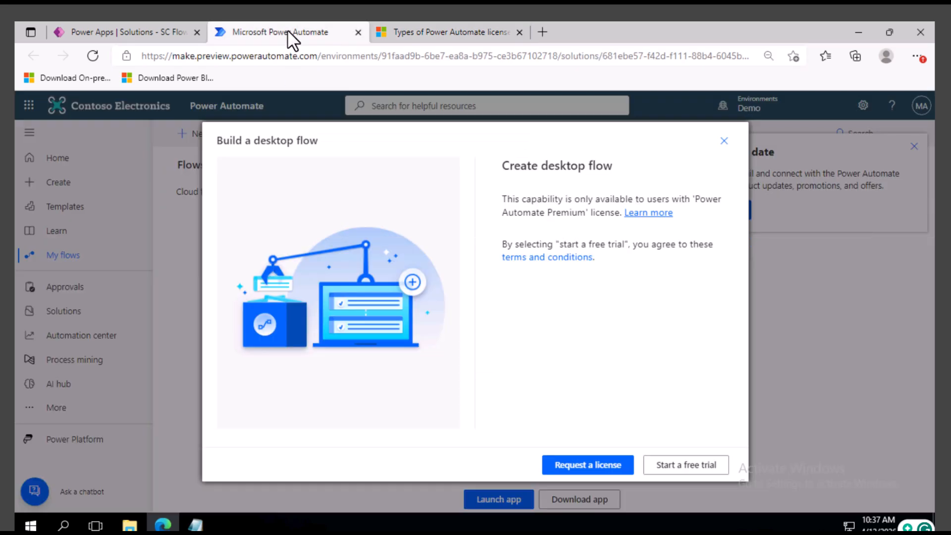
click(683, 467)
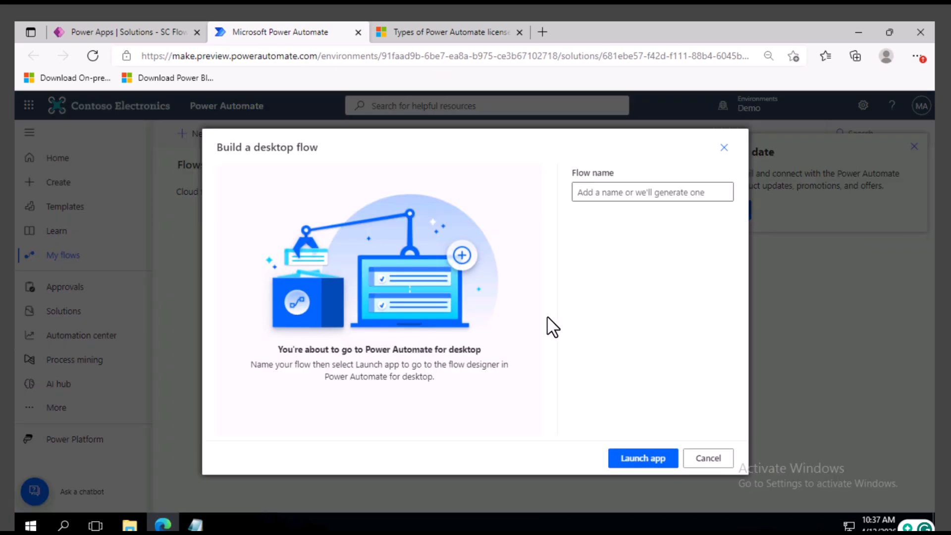
click(649, 463)
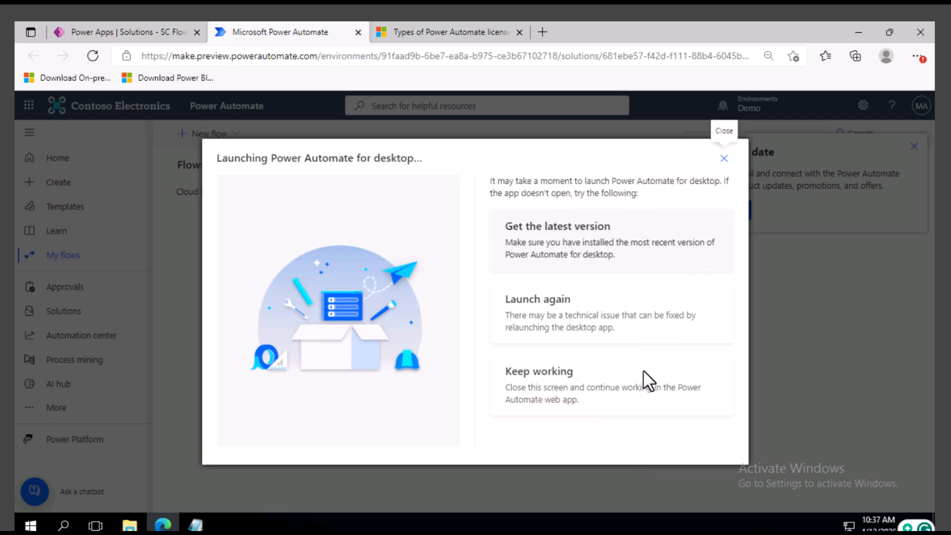
click(567, 234)
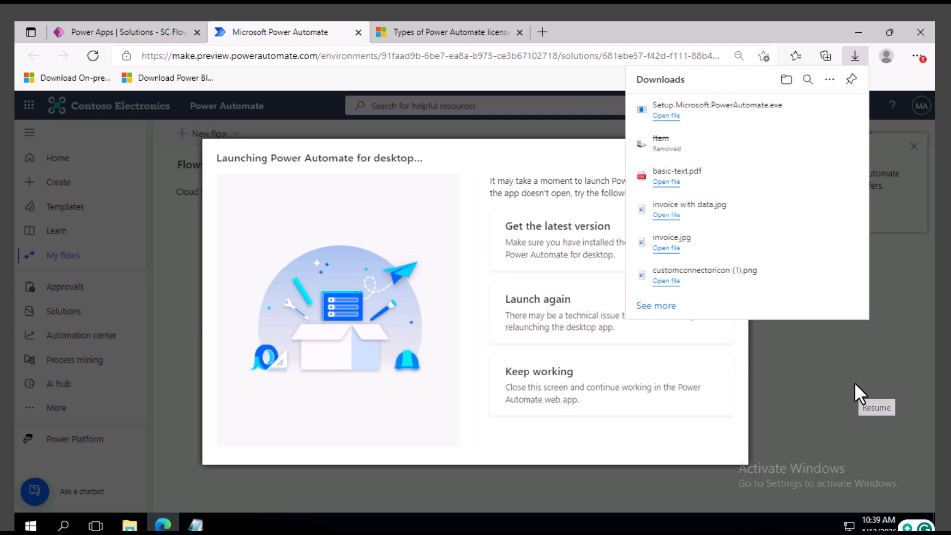
Unblock the downloaded Setup.Microsoft.PowerAutomate file through its properties in the Downloads folder
mouse_move(143, 525)
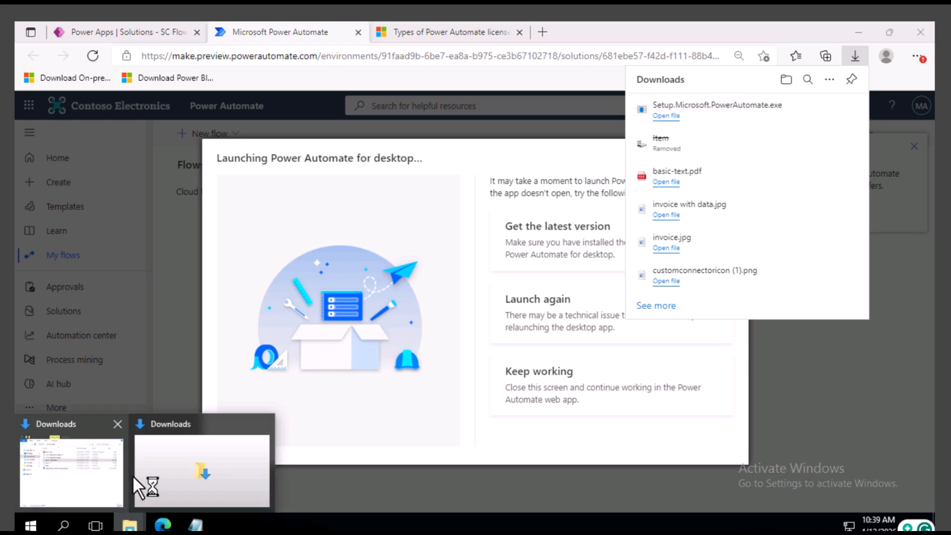
click(77, 484)
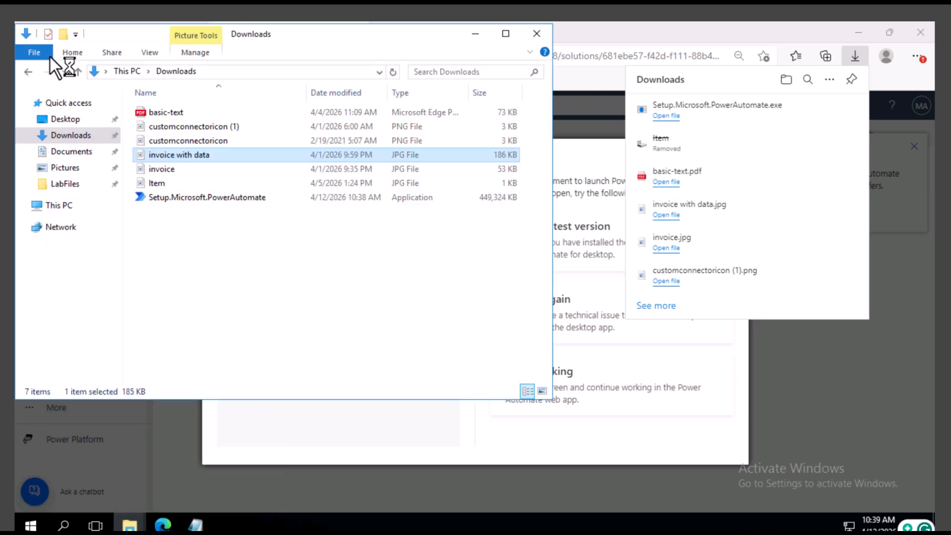
click(210, 197)
right_click(210, 198)
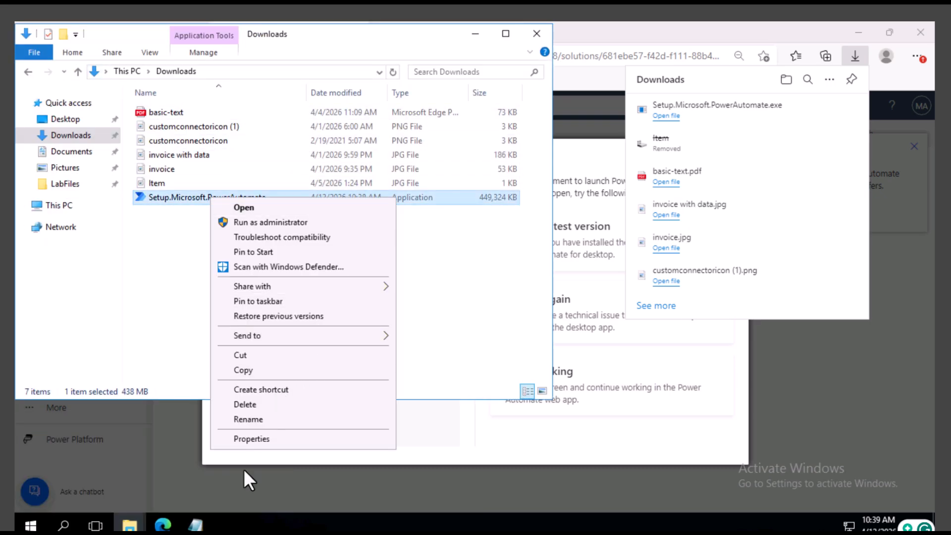
click(284, 438)
click(399, 440)
click(457, 492)
click(340, 490)
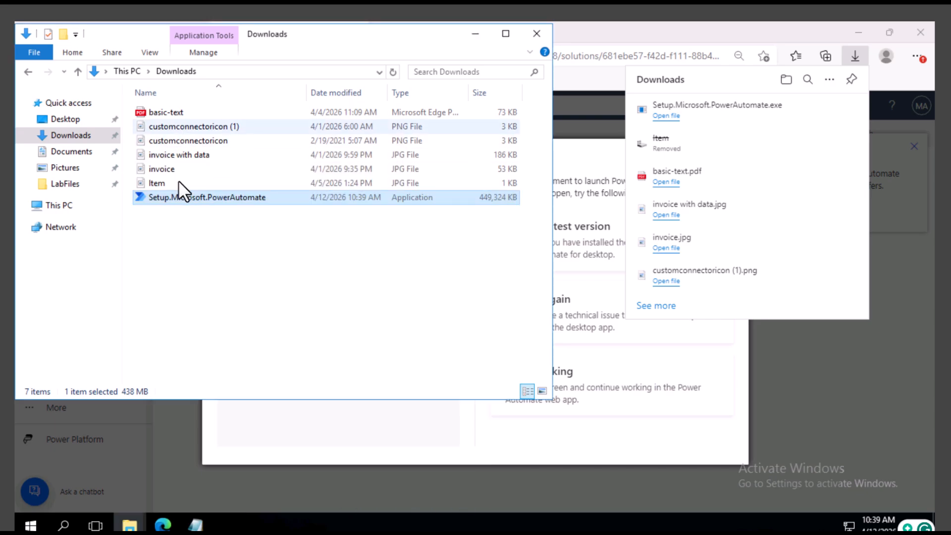
Run Setup.Microsoft.PowerAutomate and install the package with the default options, agreeing to Microsoft's terms of use
right_click(205, 197)
click(233, 207)
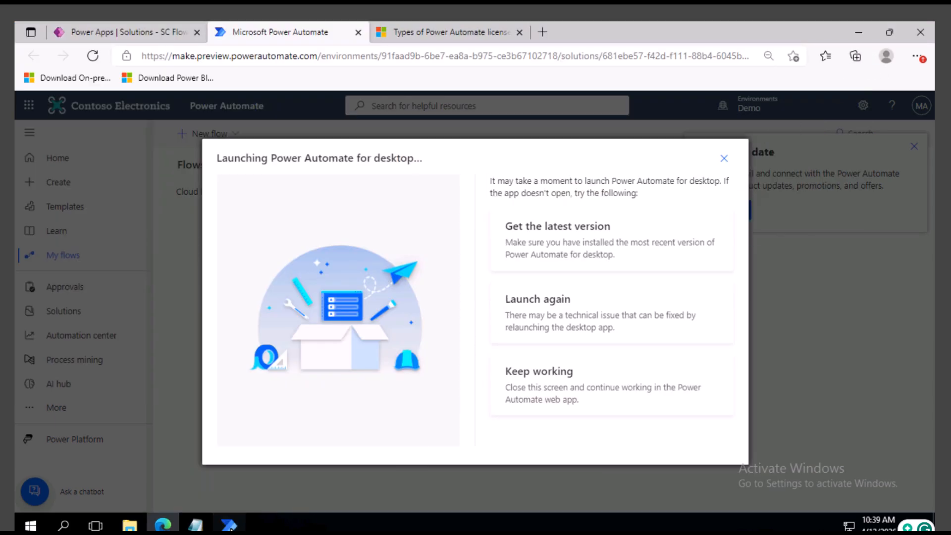
click(229, 525)
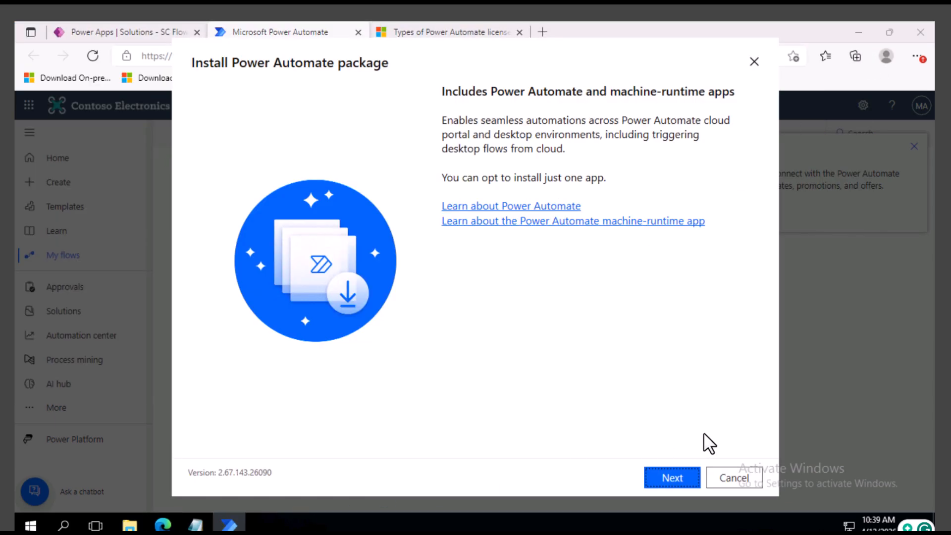
click(682, 483)
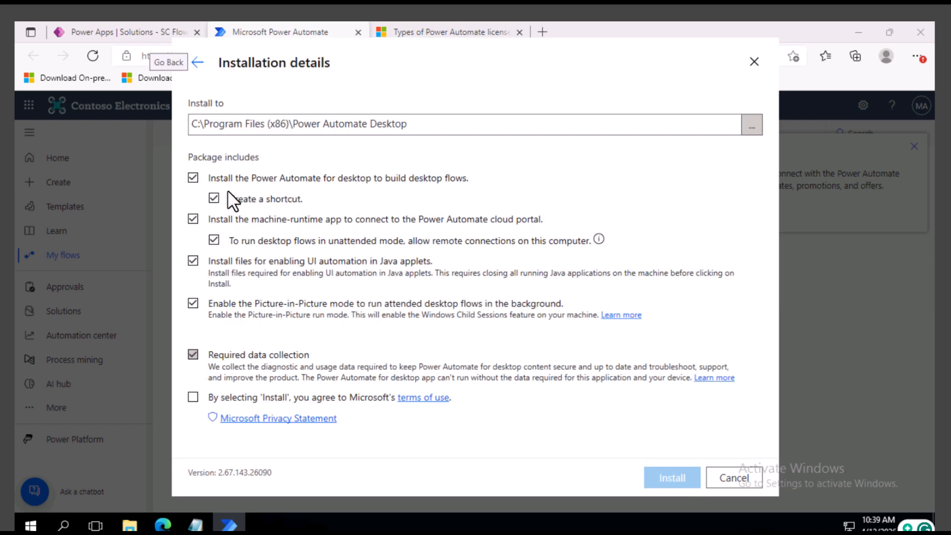
click(240, 395)
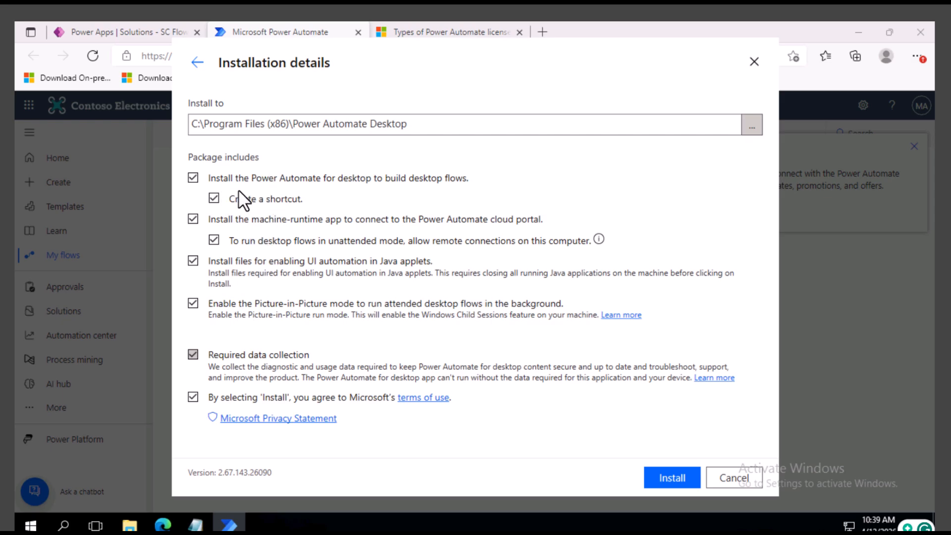
click(674, 486)
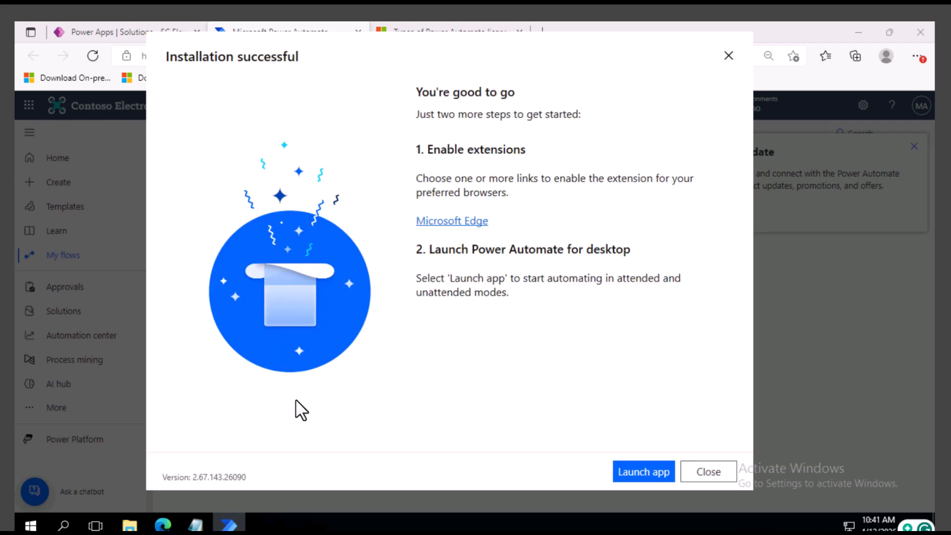
Launch the installed Power Automate for desktop in a maximized window and start signing in
click(646, 471)
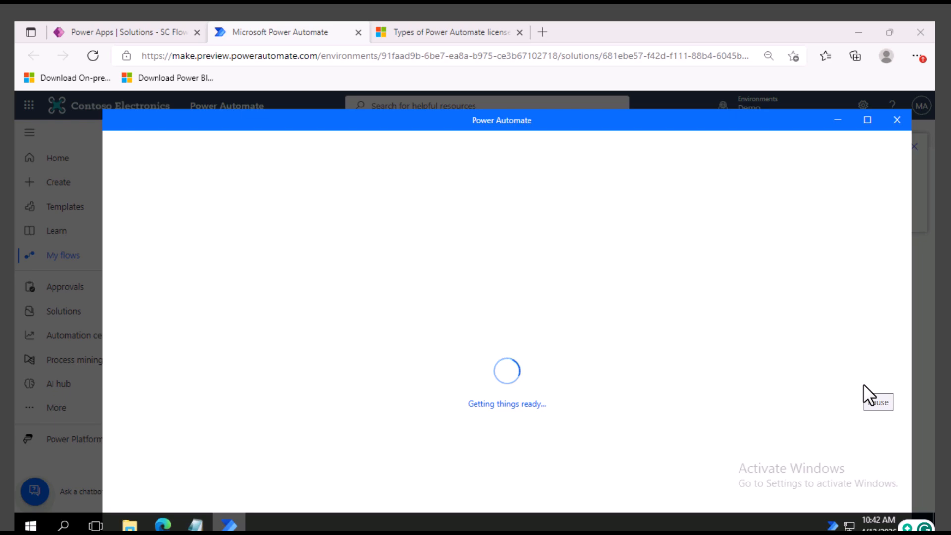
click(867, 120)
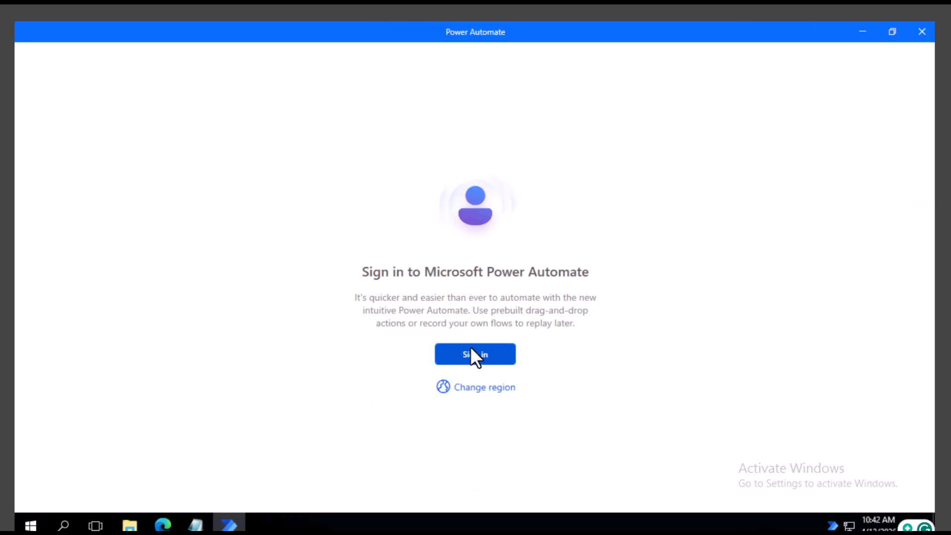
click(486, 354)
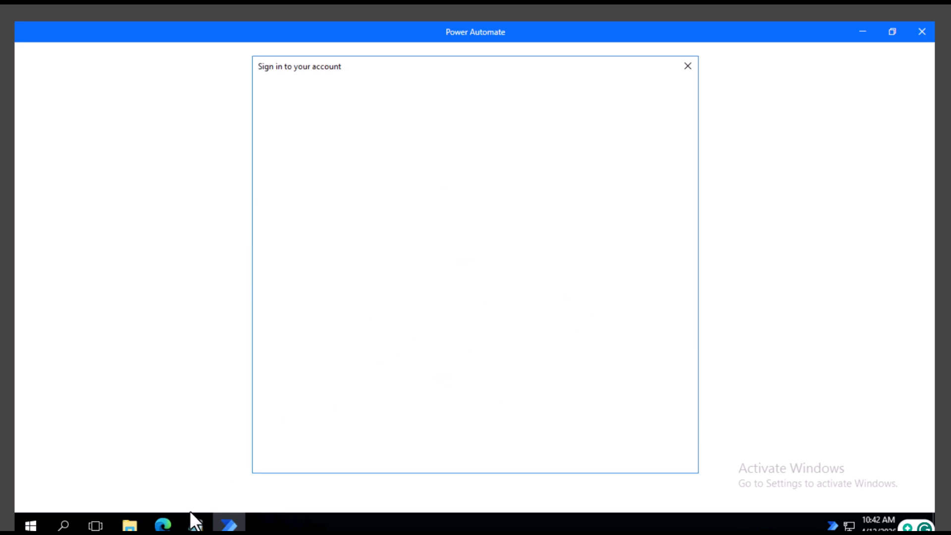
Sign in with the account e-mail copied from Notepad and the account password
click(196, 523)
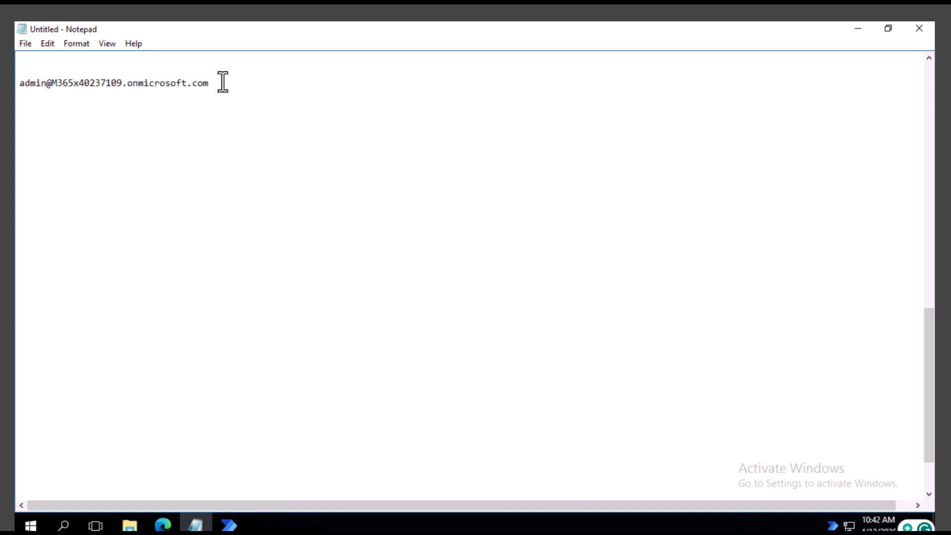
double_click(21, 83)
key(ctrl+c)
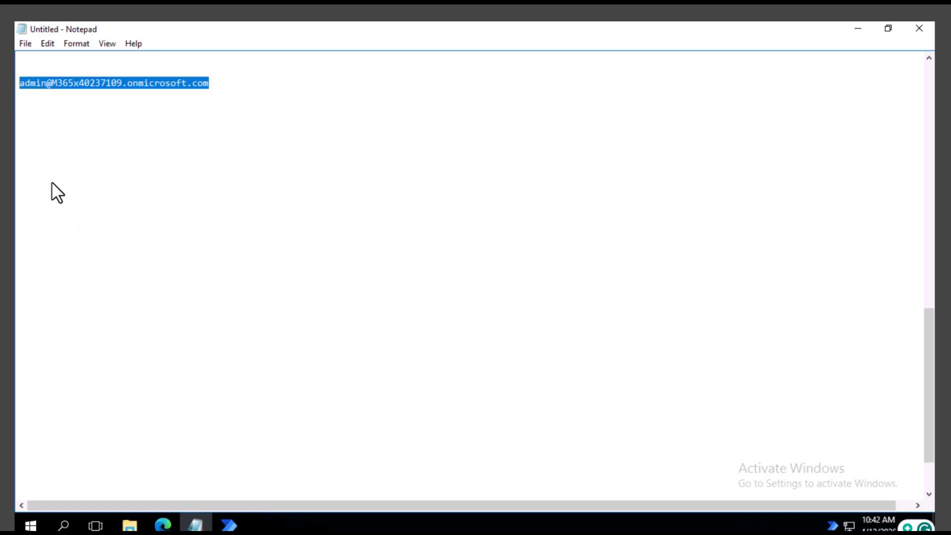
click(229, 524)
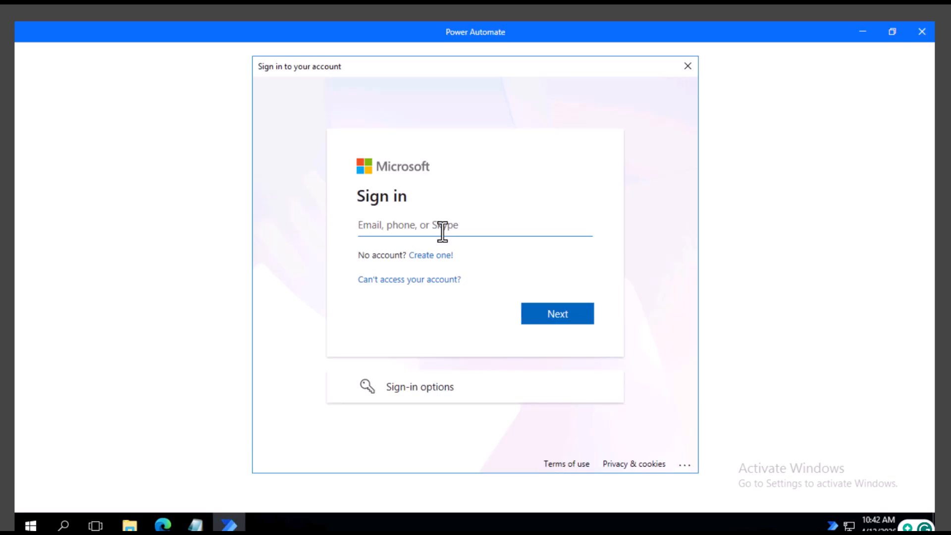
key(ctrl+v)
click(564, 325)
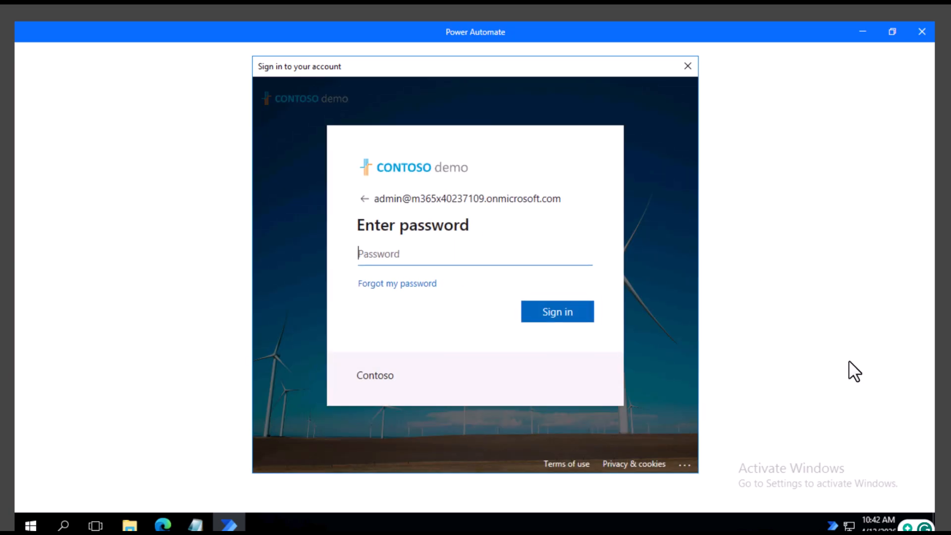
key(ctrl+v)
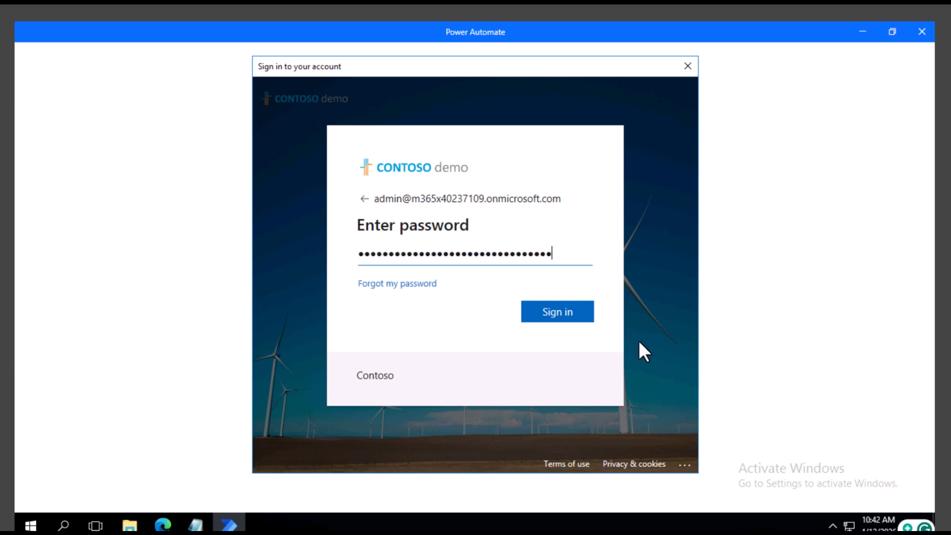
click(554, 318)
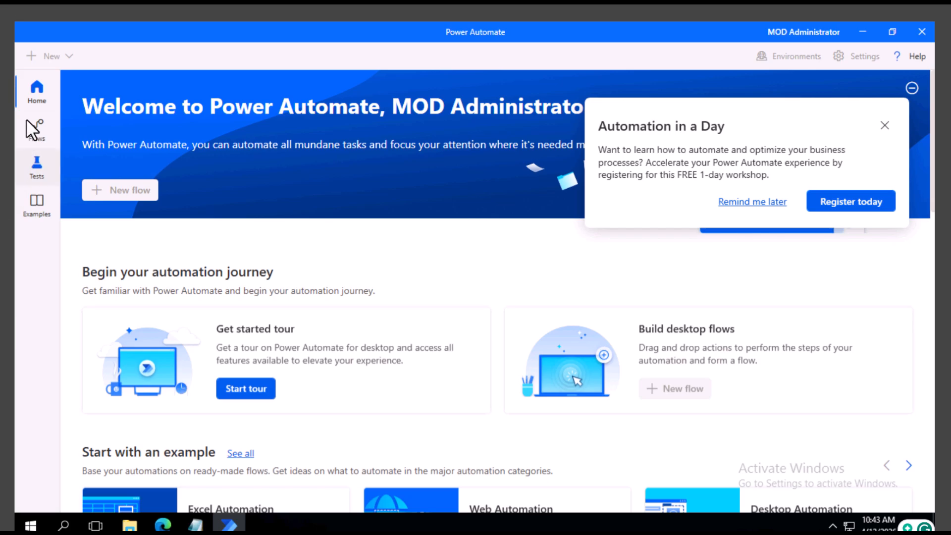
Look over the home page, collapse its welcome banner and dismiss the Automation in a Day offer
scroll(435, 314, down, 3)
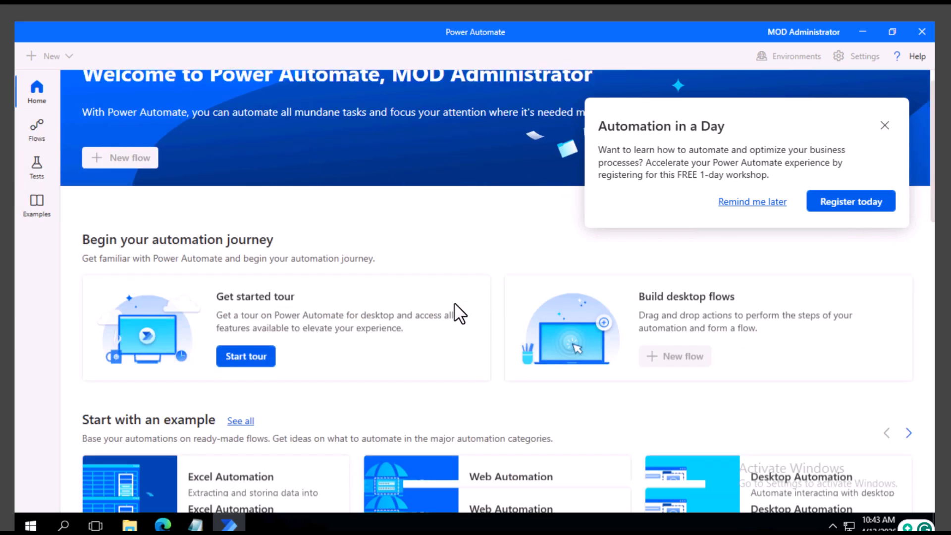
scroll(390, 335, down, 3)
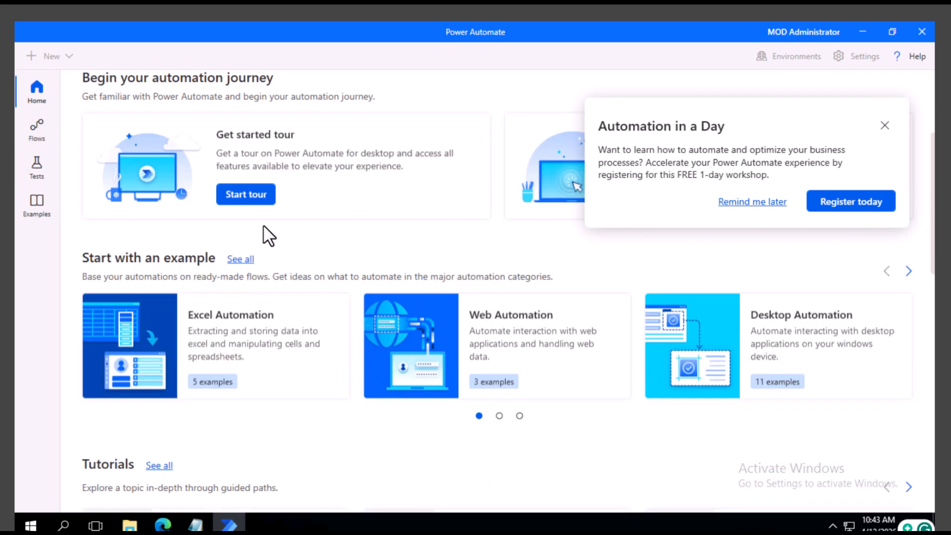
scroll(271, 220, up, 6)
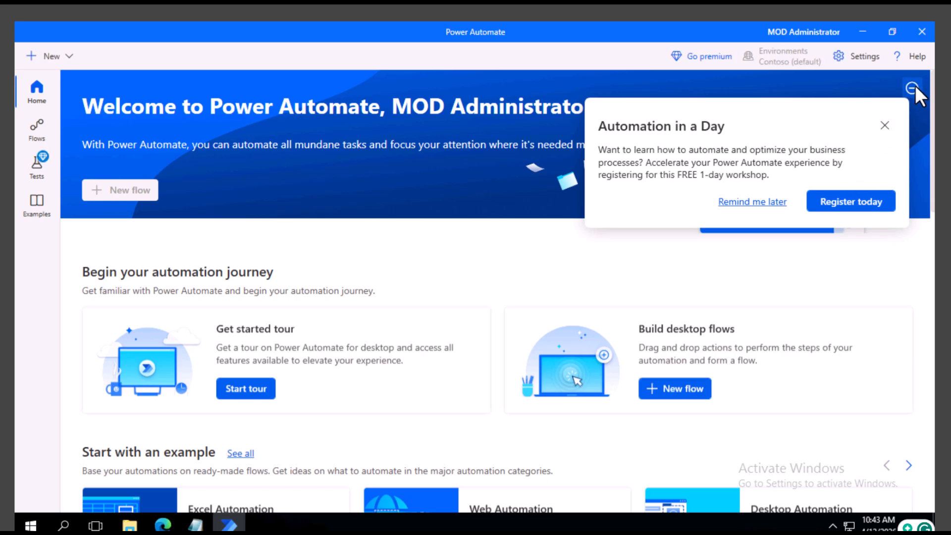
click(913, 87)
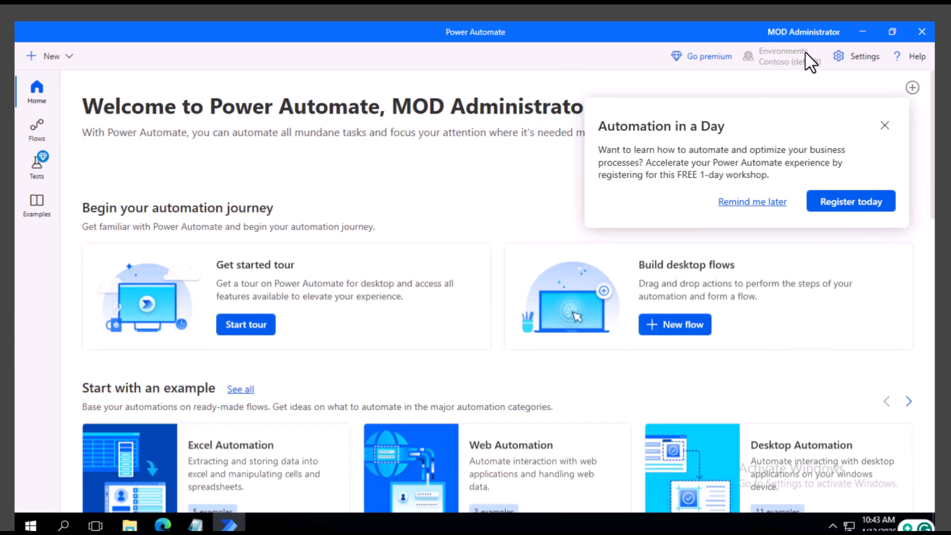
click(885, 126)
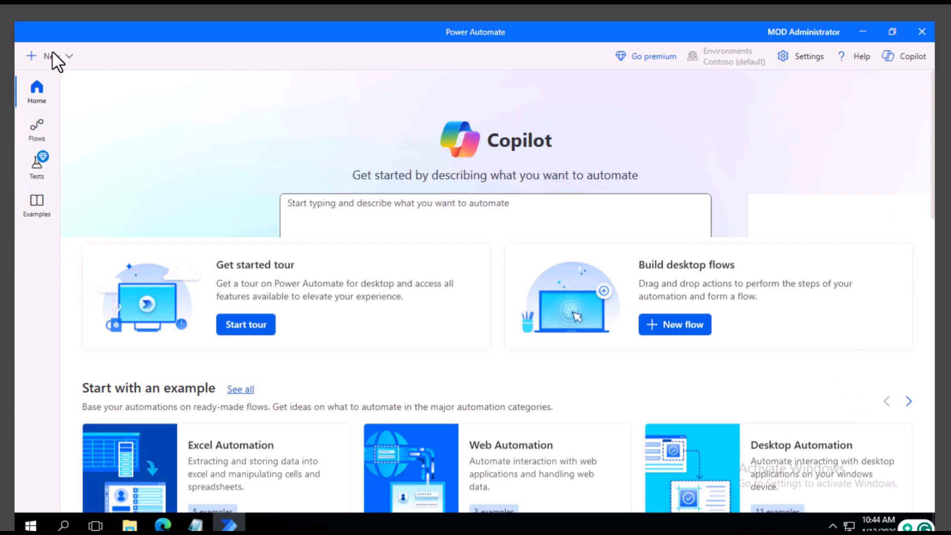
Create a new desktop flow named "Sample testing" with Power Fx left disabled
click(52, 56)
click(56, 86)
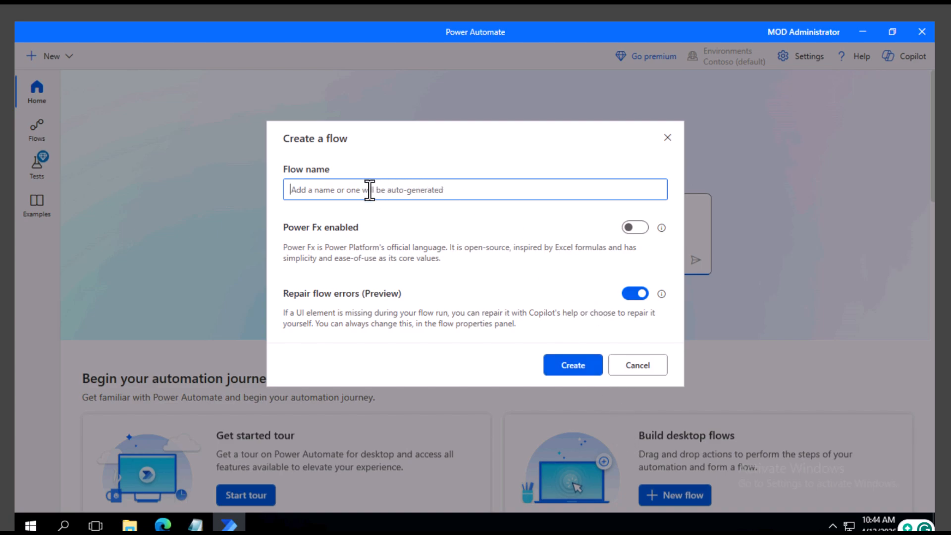
text(Sample)
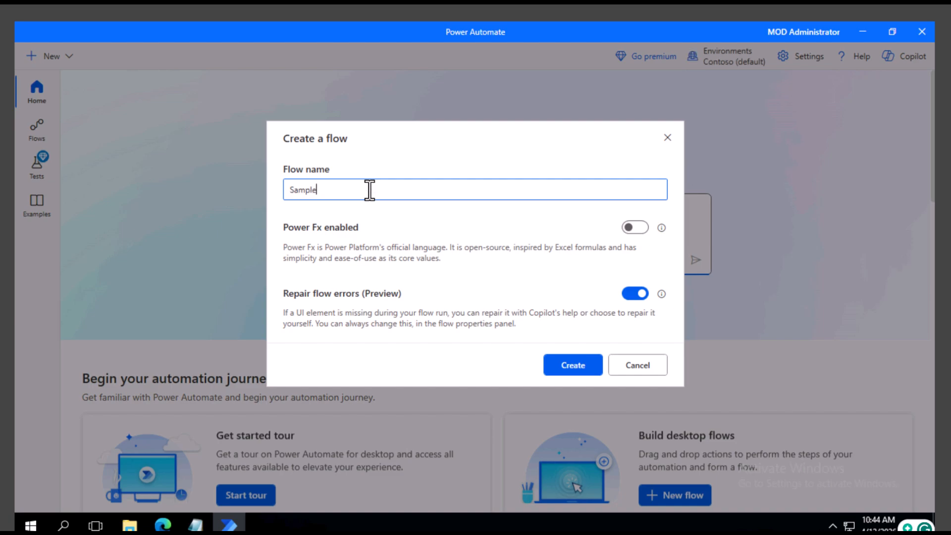
text( testing)
click(570, 365)
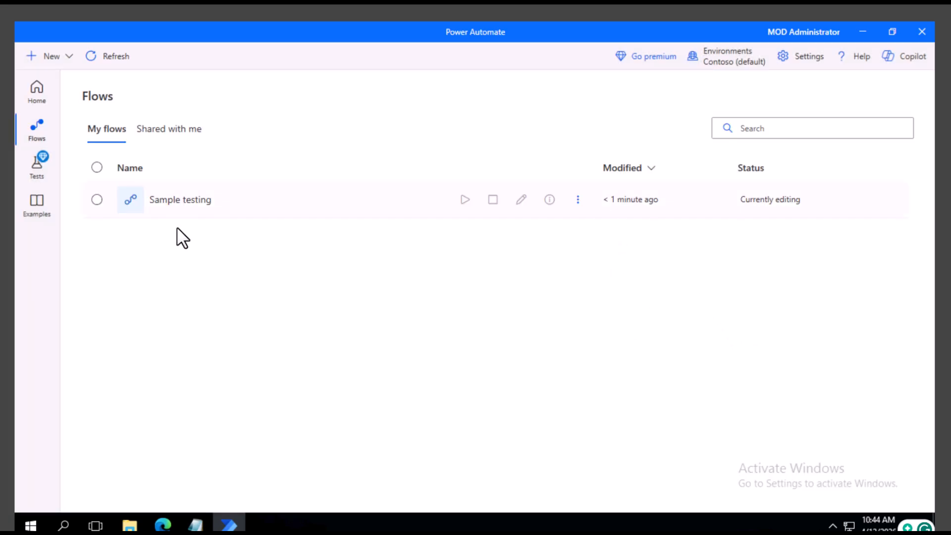
Open the Sample testing flow in a maximized designer, dismiss the AI scripts tip and show the flow's variables
double_click(244, 199)
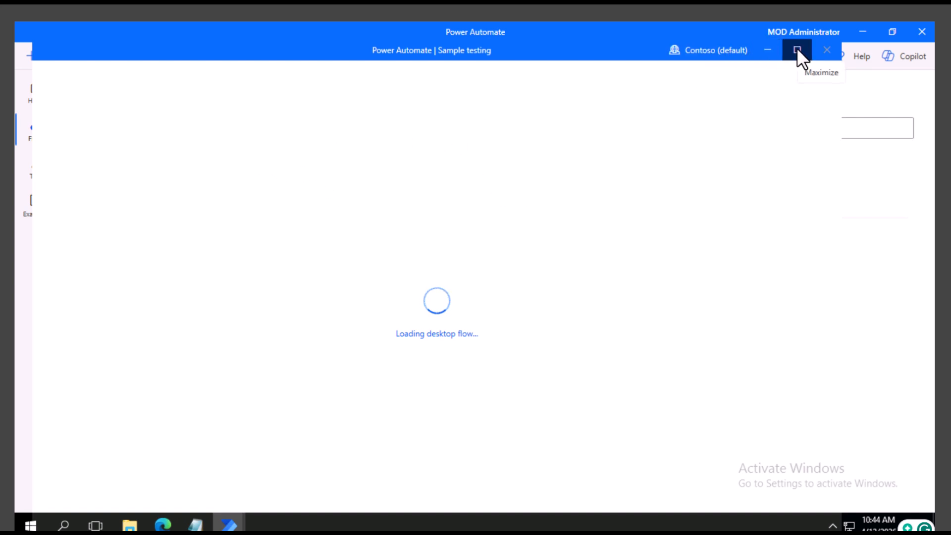
click(797, 50)
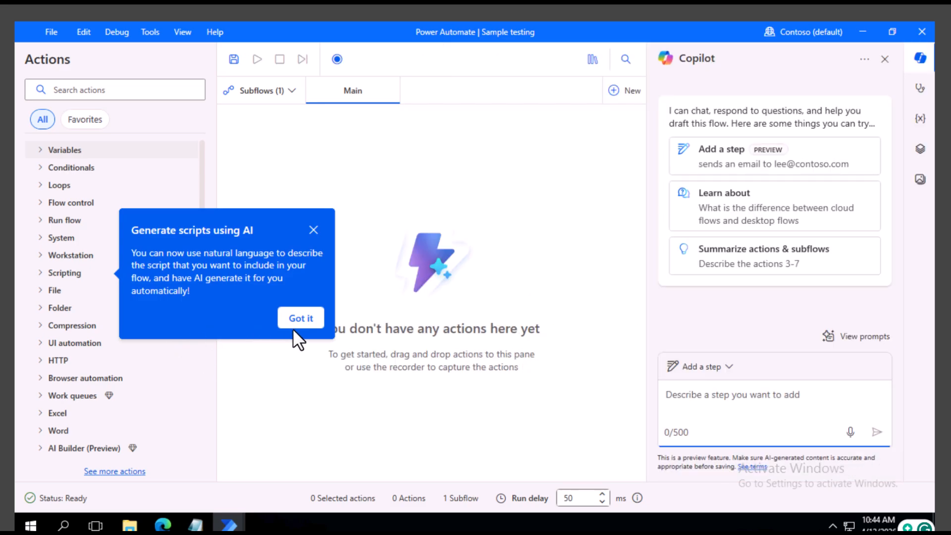
click(301, 318)
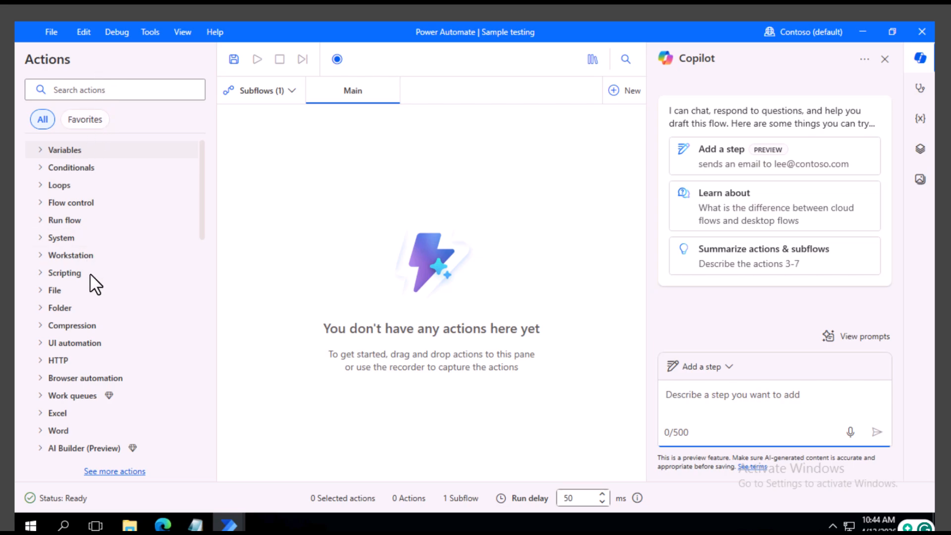
click(919, 118)
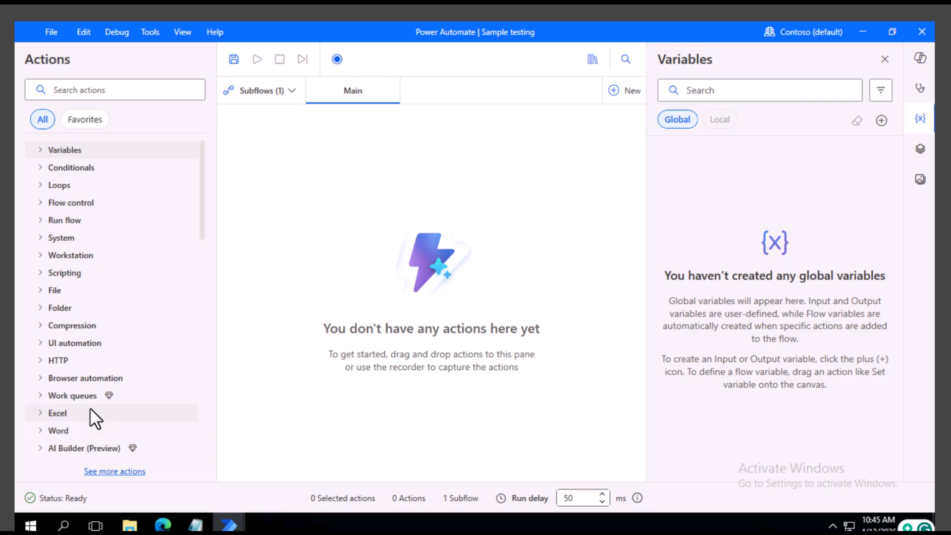
Add the Launch new Microsoft Edge action from the Browser automation group to the Main subflow
click(42, 379)
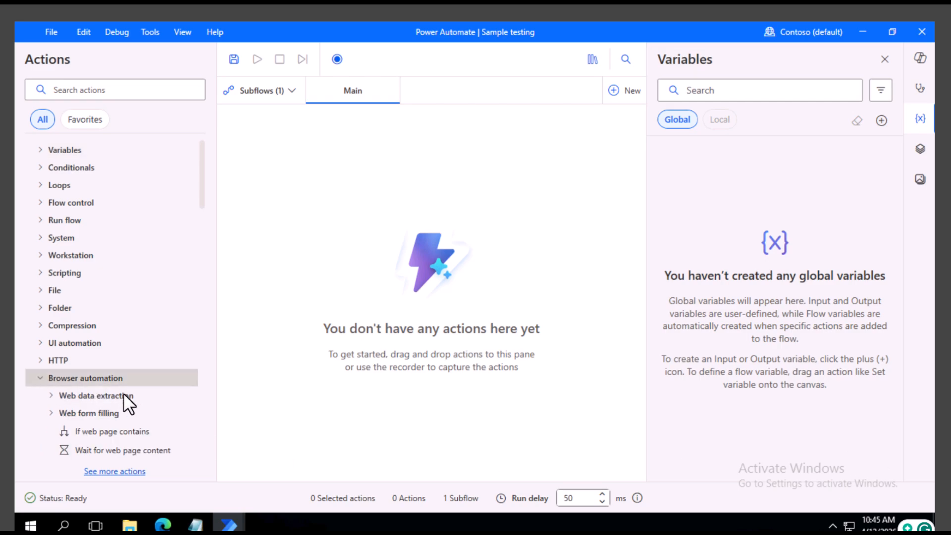
scroll(106, 420, down, 2)
scroll(106, 418, down, 2)
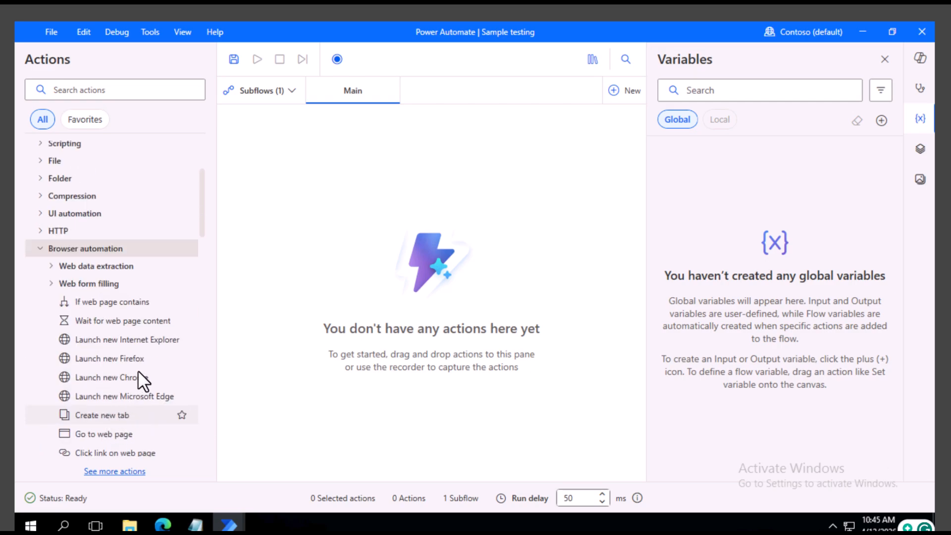
click(133, 395)
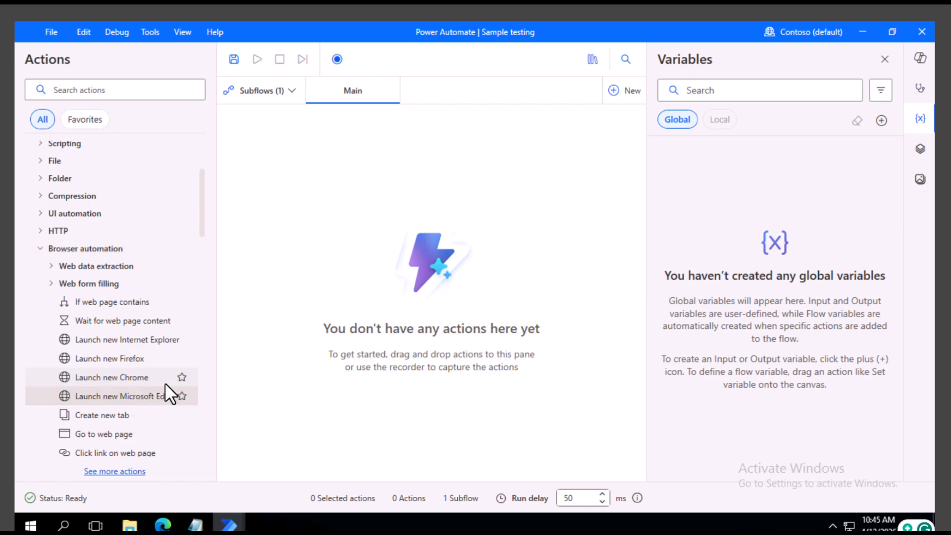
drag(108, 393, 435, 174)
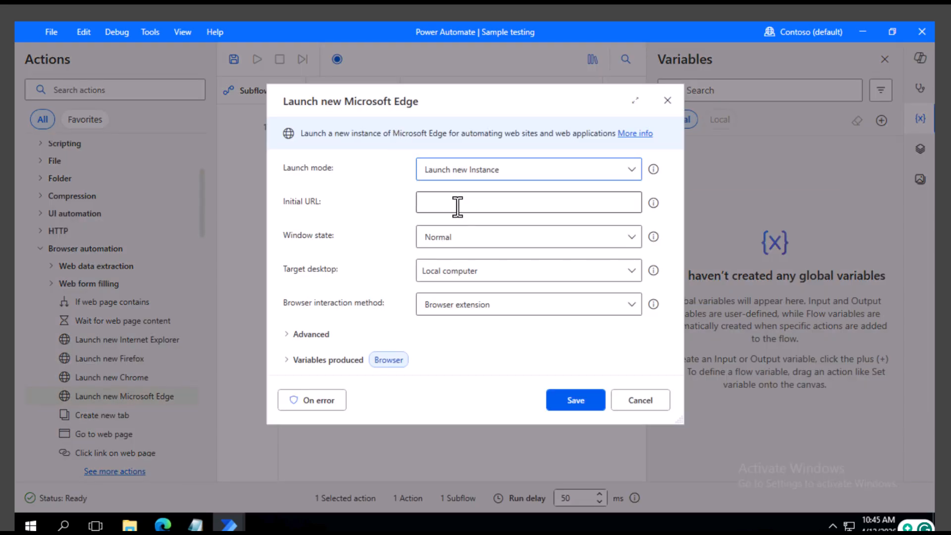
click(458, 206)
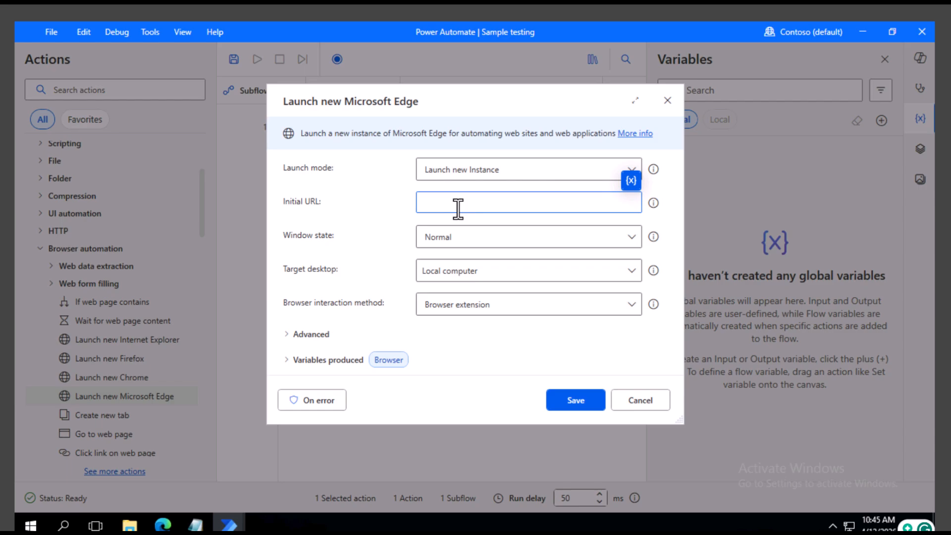
click(164, 526)
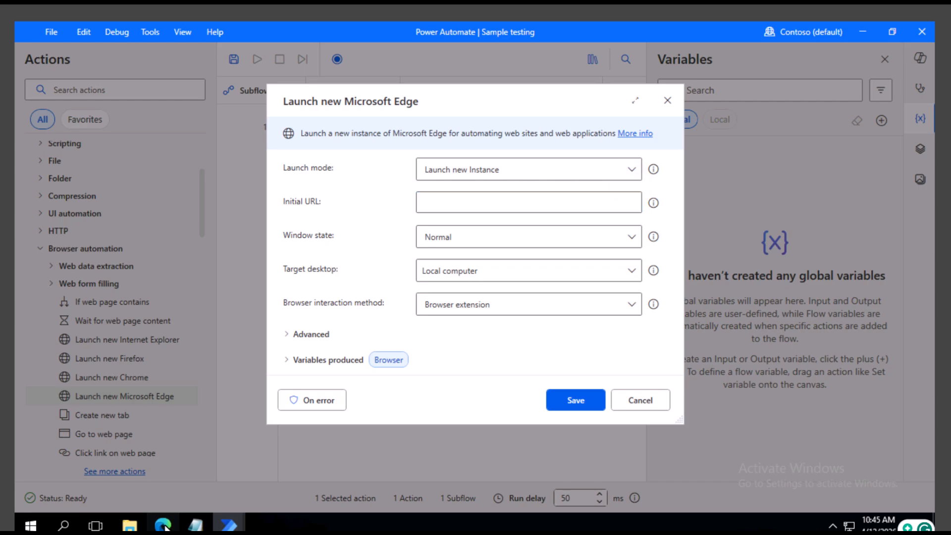
click(277, 55)
click(287, 54)
drag(318, 55, 13, 61)
key(ctrl+c)
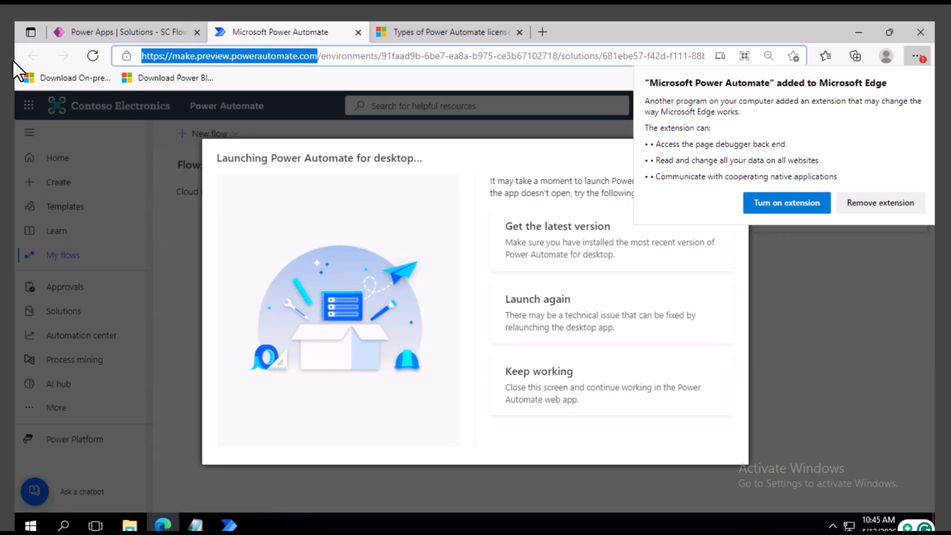
Load the copied address in a new browser tab and turn on the Microsoft Power Automate extension, dismissing the Stay up to date offer
click(543, 31)
key(ctrl+v)
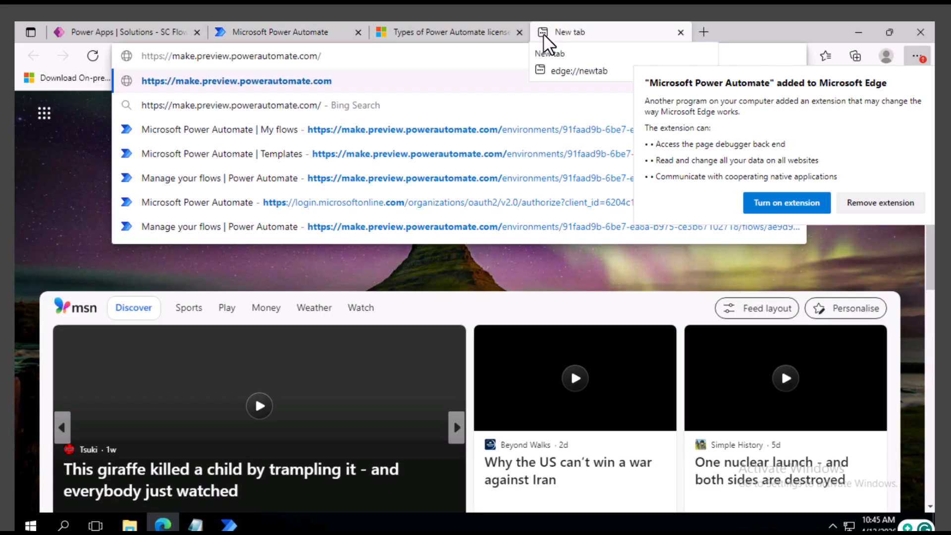
key(Return)
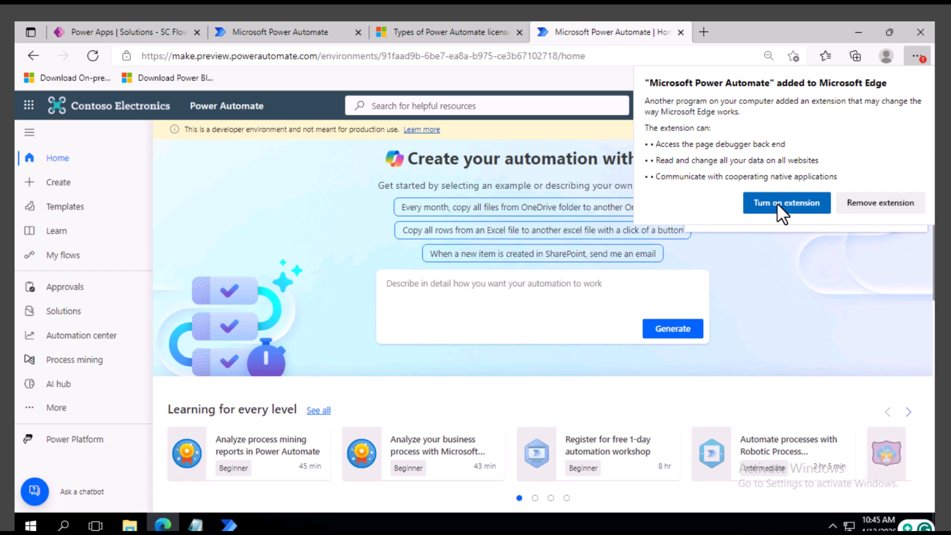
click(777, 203)
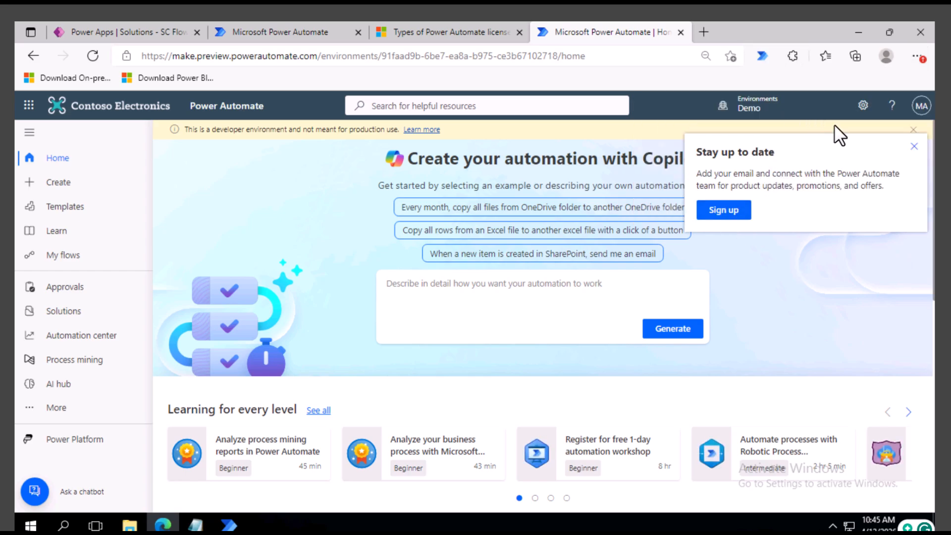
click(915, 146)
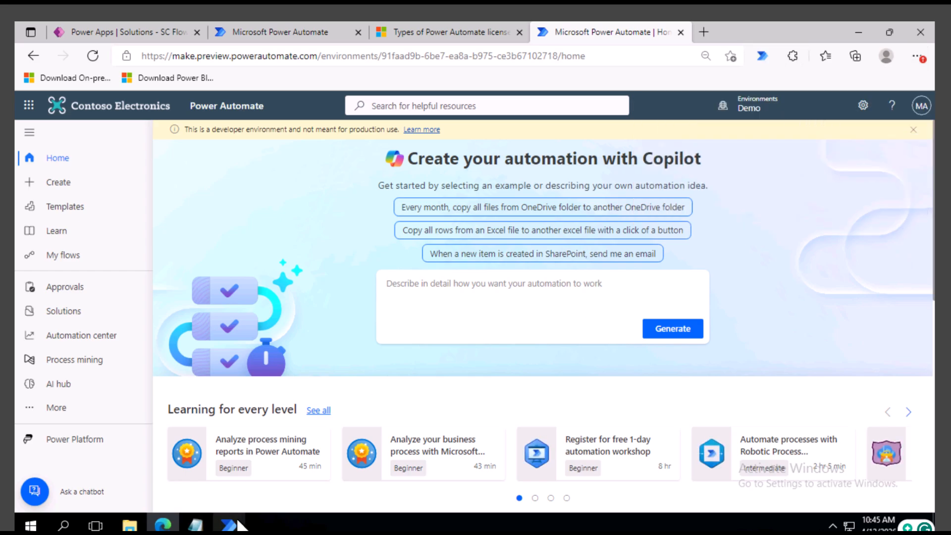
click(229, 525)
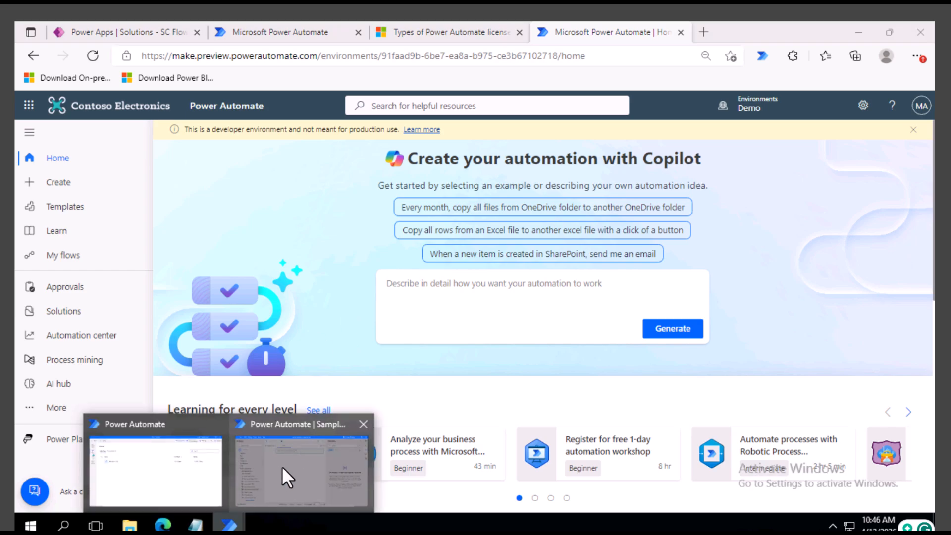
click(282, 466)
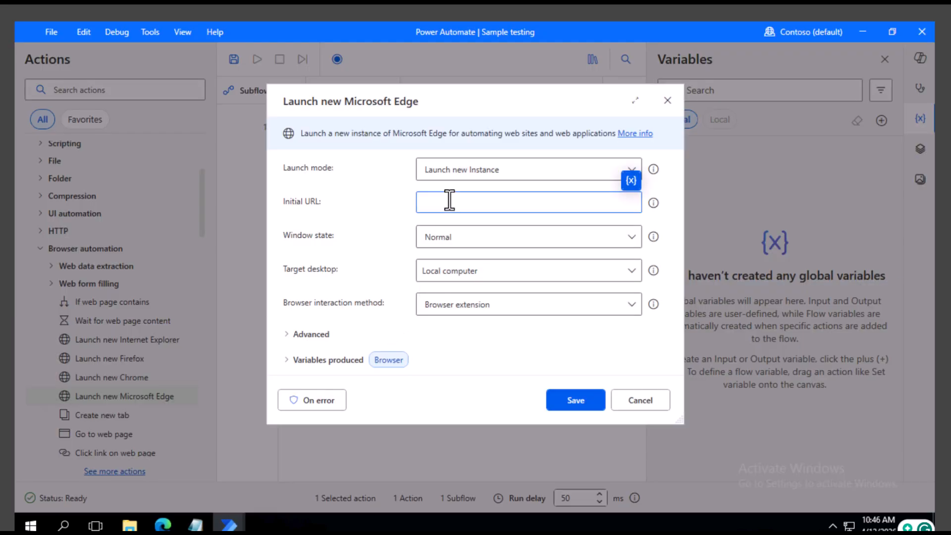
key(ctrl+v)
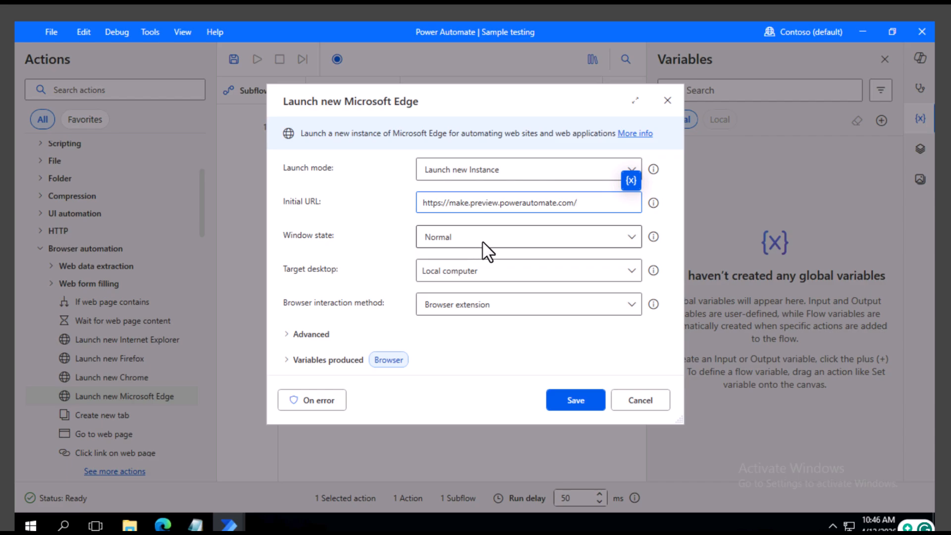
click(483, 240)
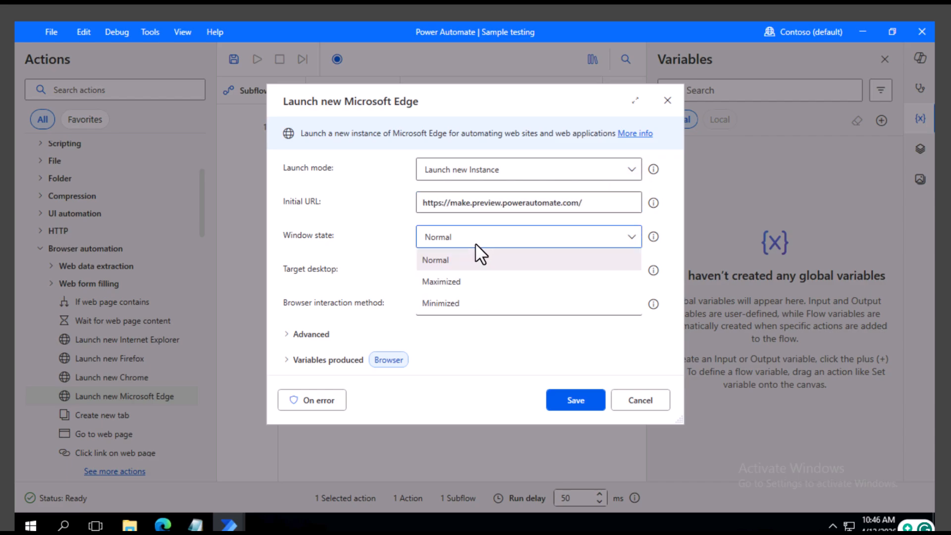
click(453, 282)
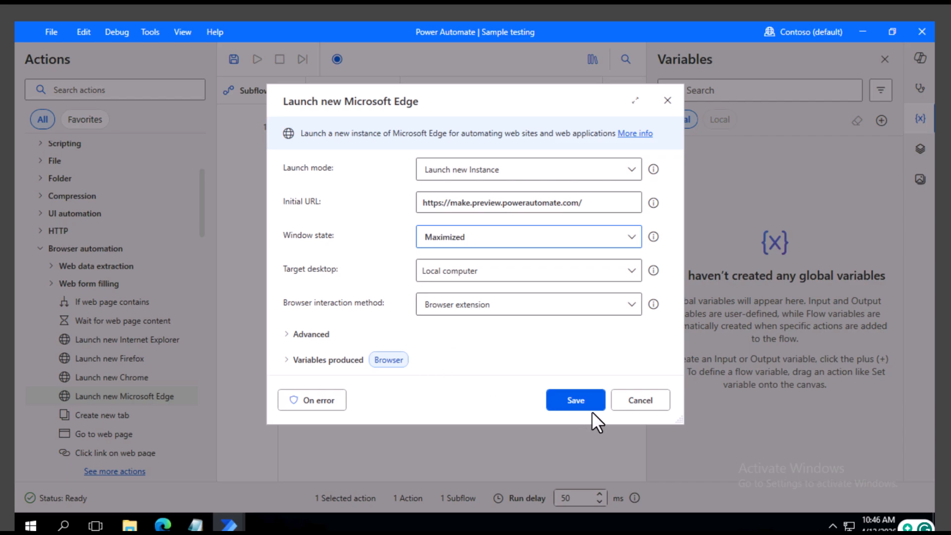
click(572, 399)
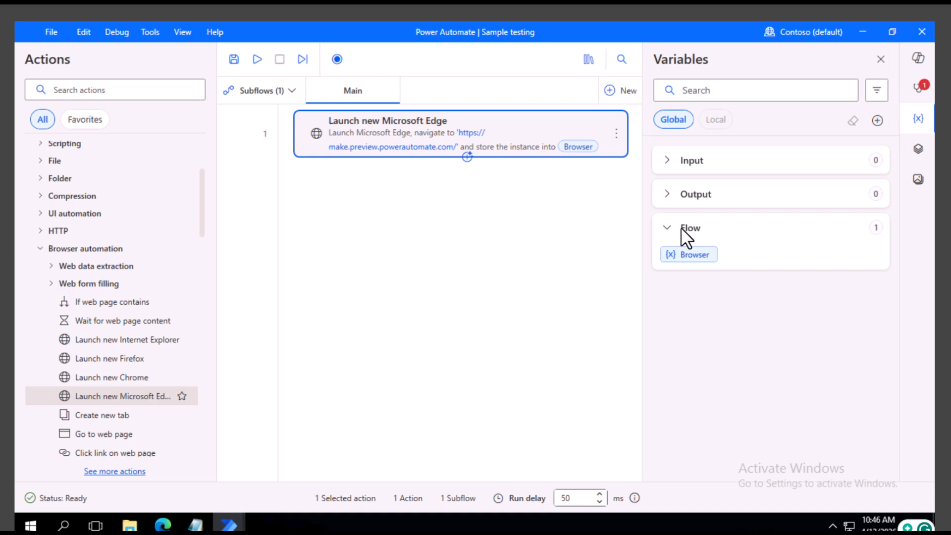
Expand the Output and Input variable groups, glance at the Edge page, and save the Sample testing flow
click(665, 194)
click(667, 161)
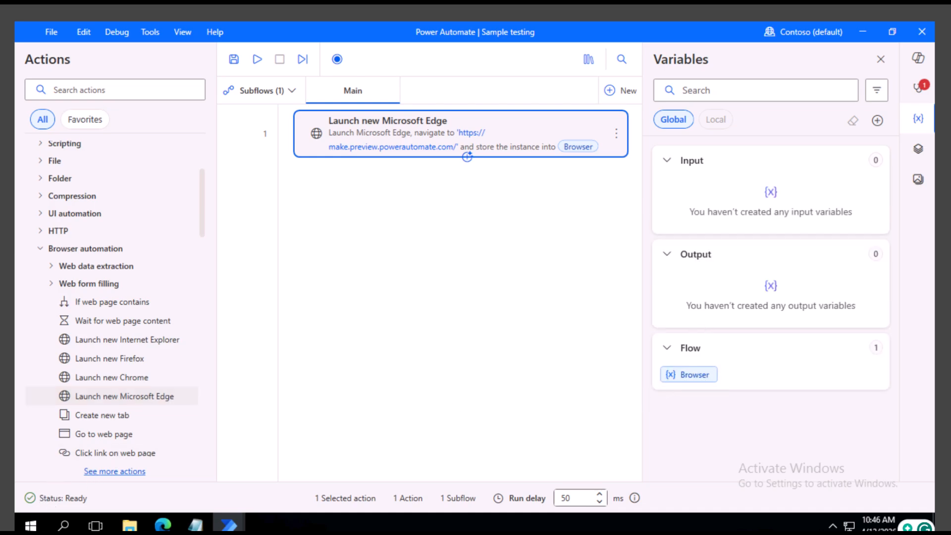
click(162, 526)
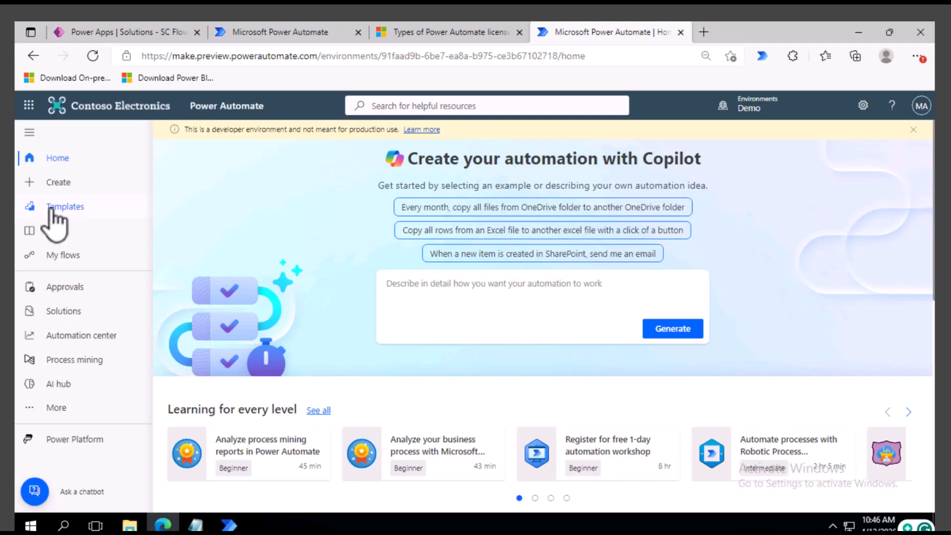
click(229, 525)
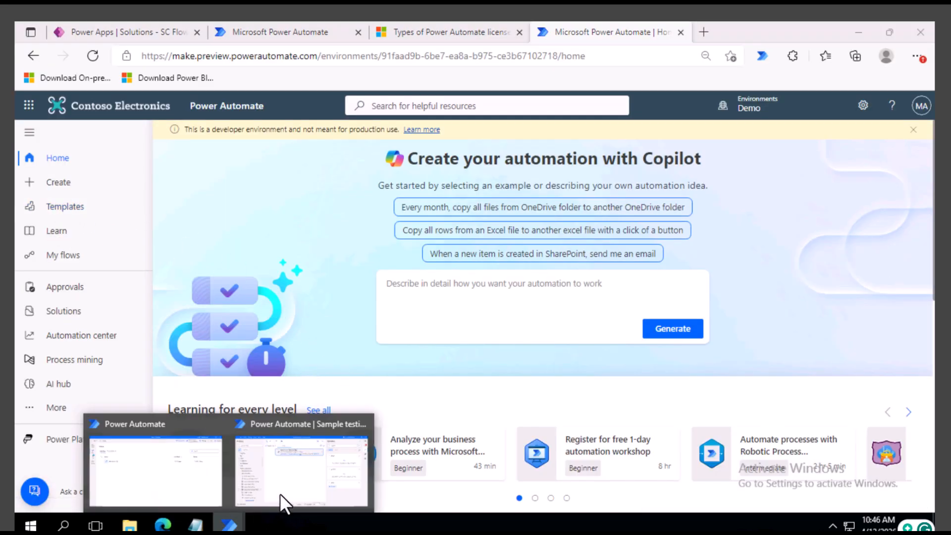
click(327, 468)
click(233, 61)
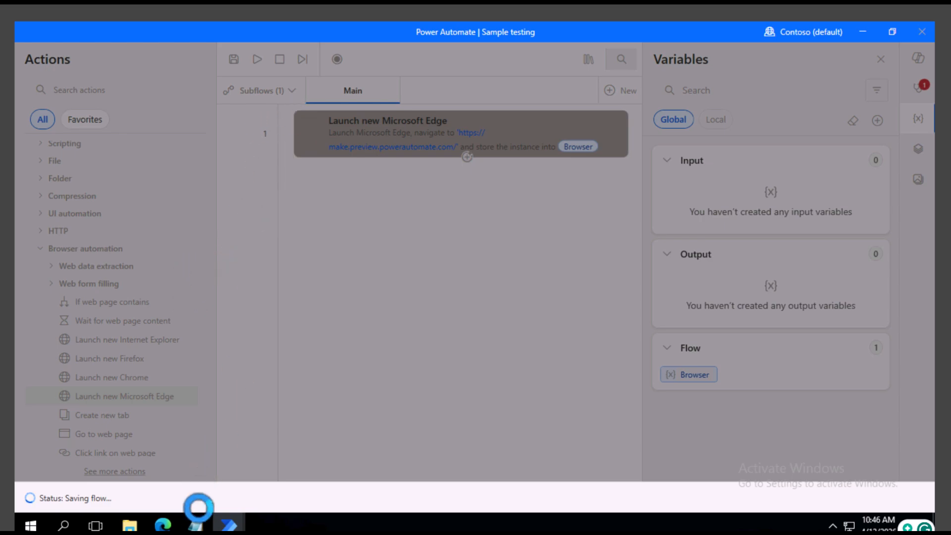
Switch to Microsoft Edge and close the tab showing the Power Automate home page
click(172, 526)
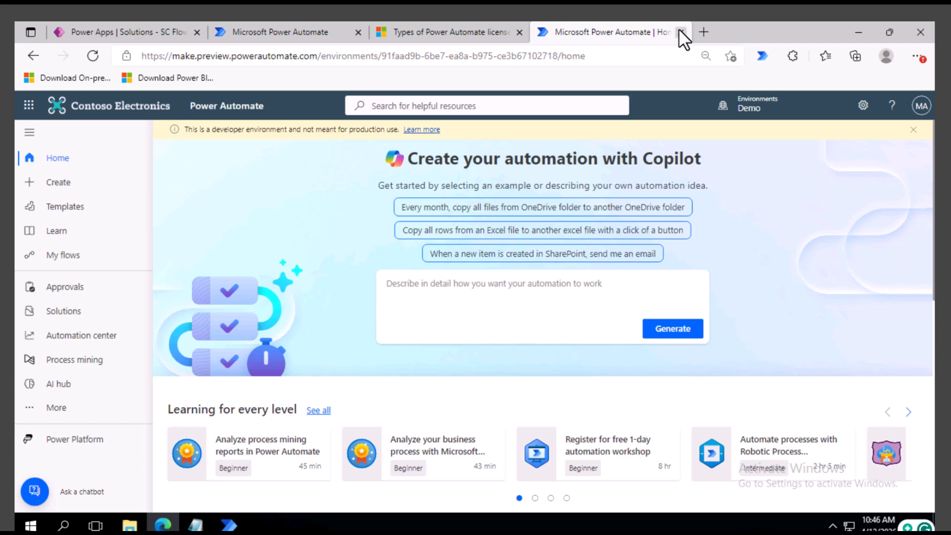
click(681, 31)
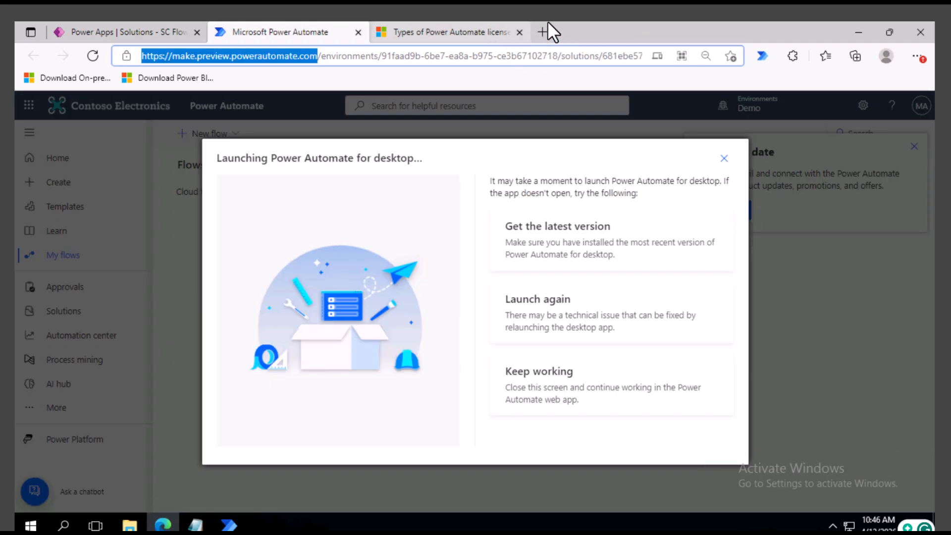
Switch from Microsoft Edge to the Sample testing flow in Power Automate, run it, and close the Edge window it launches
click(501, 32)
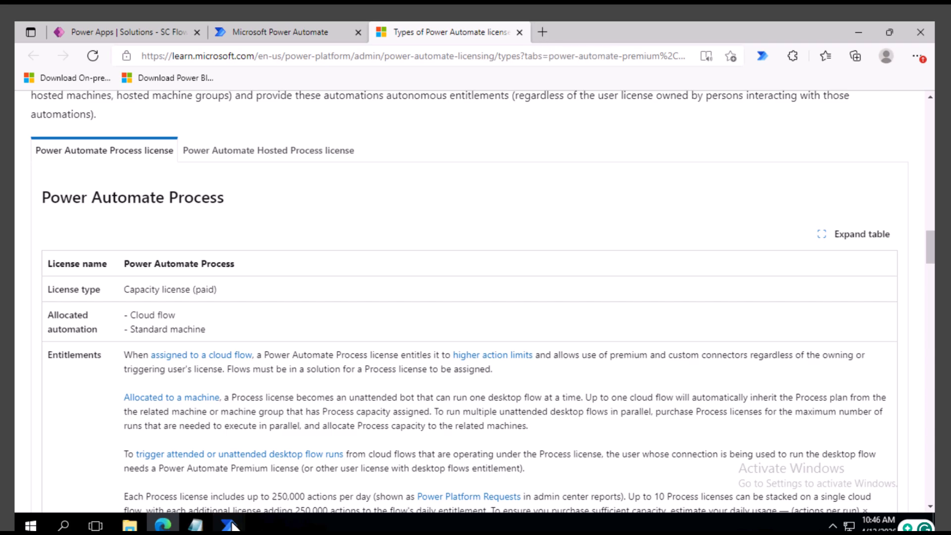
mouse_move(229, 526)
click(308, 470)
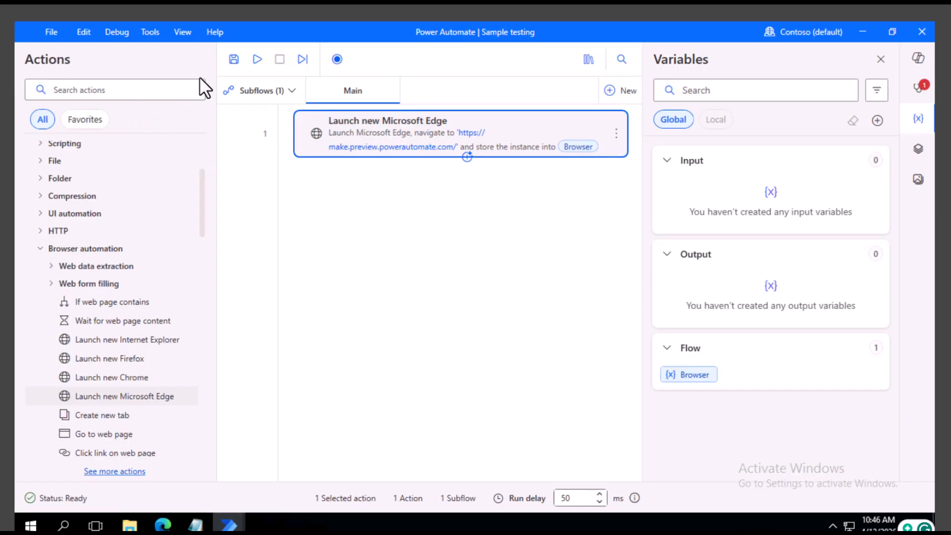
click(254, 61)
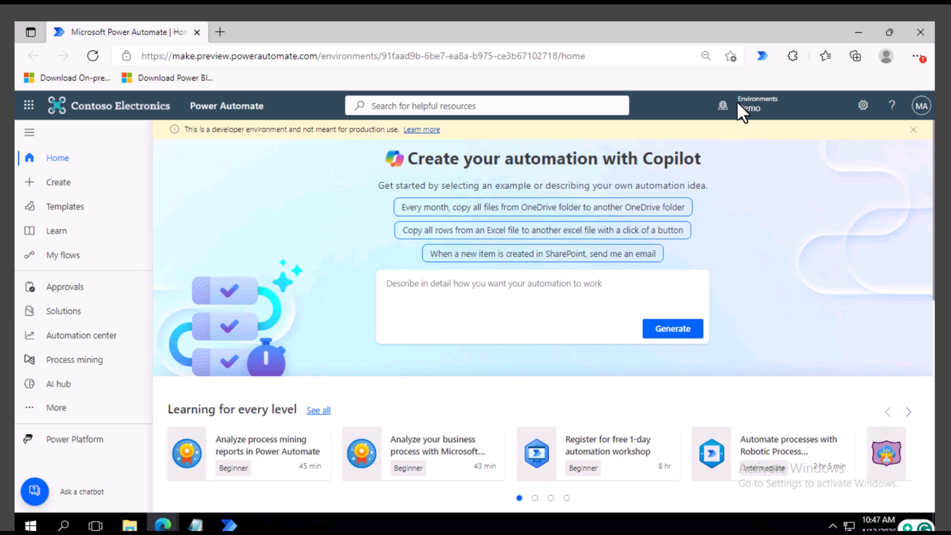
click(921, 31)
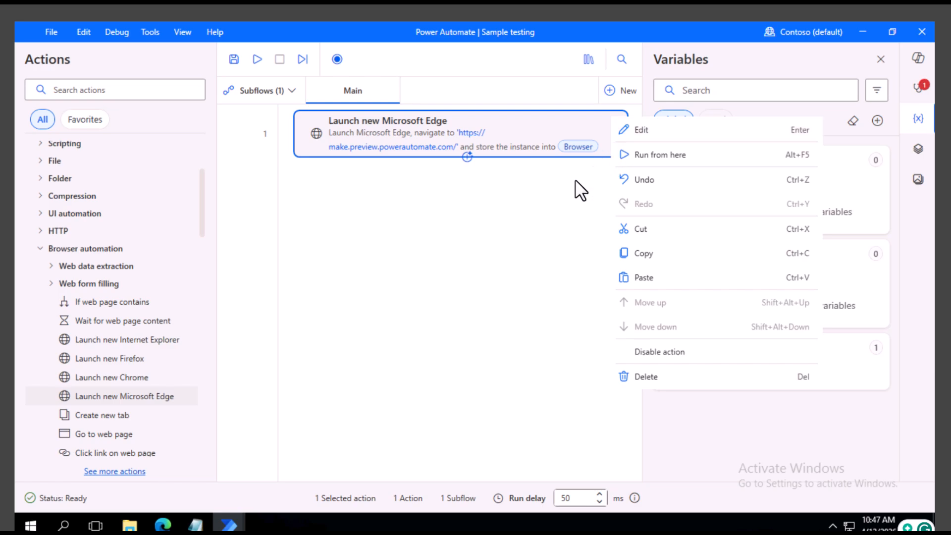
Open the Launch new Microsoft Edge action for editing and review its settings, including the Advanced options
click(518, 120)
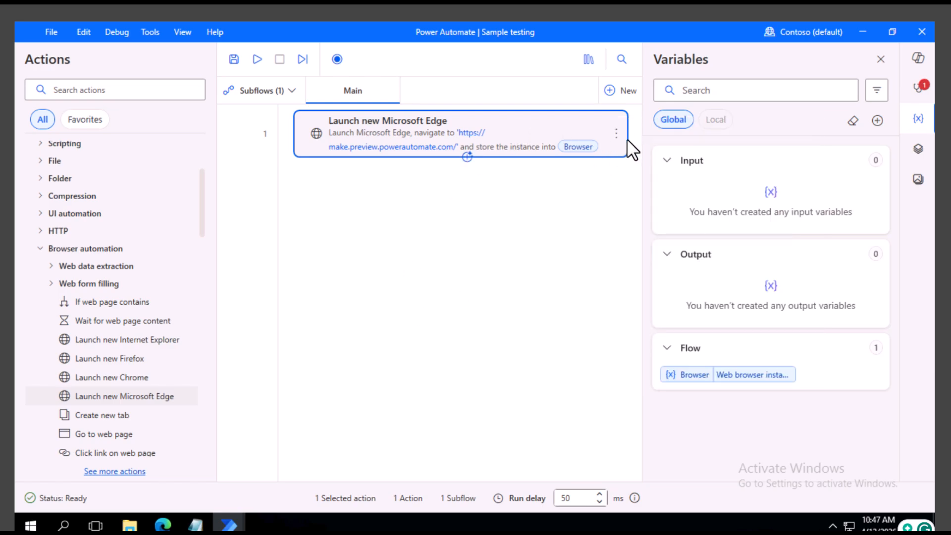
click(617, 134)
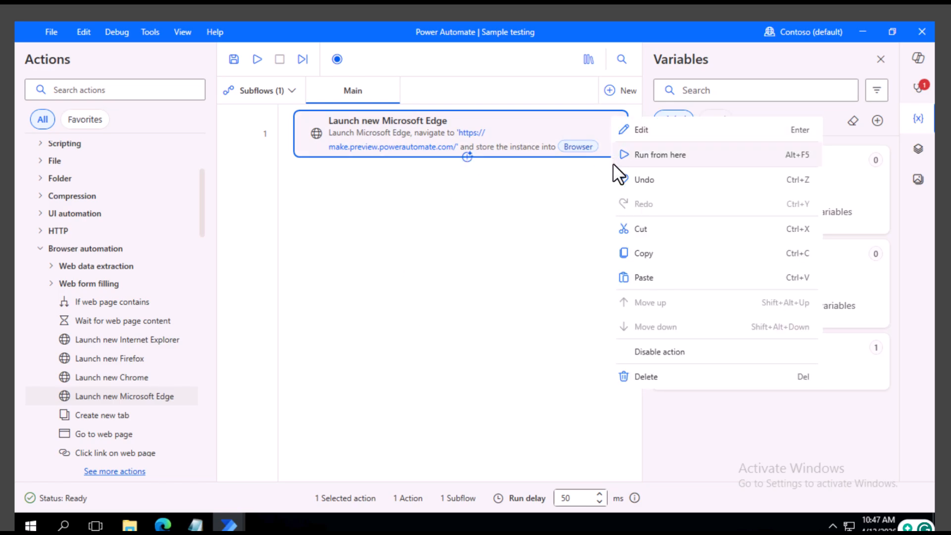
click(641, 132)
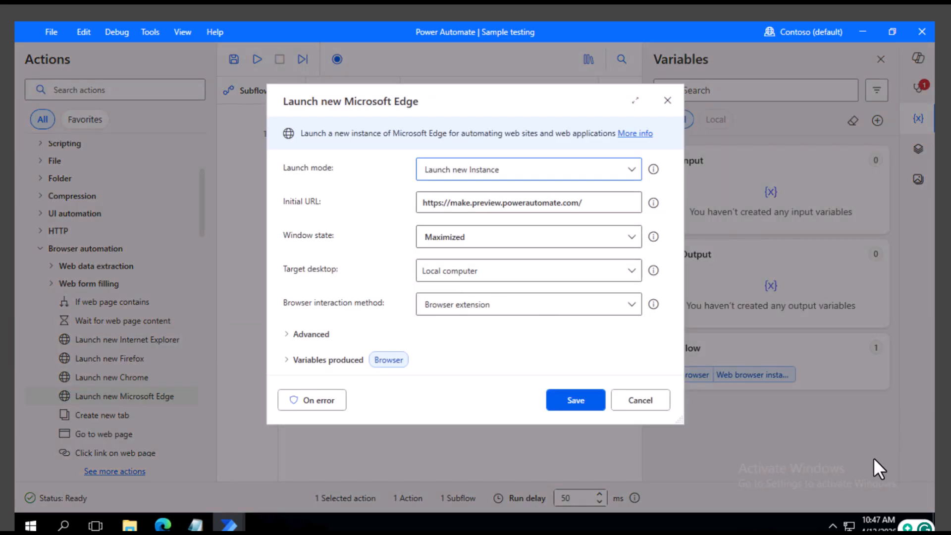
click(285, 335)
scroll(349, 291, up, 3)
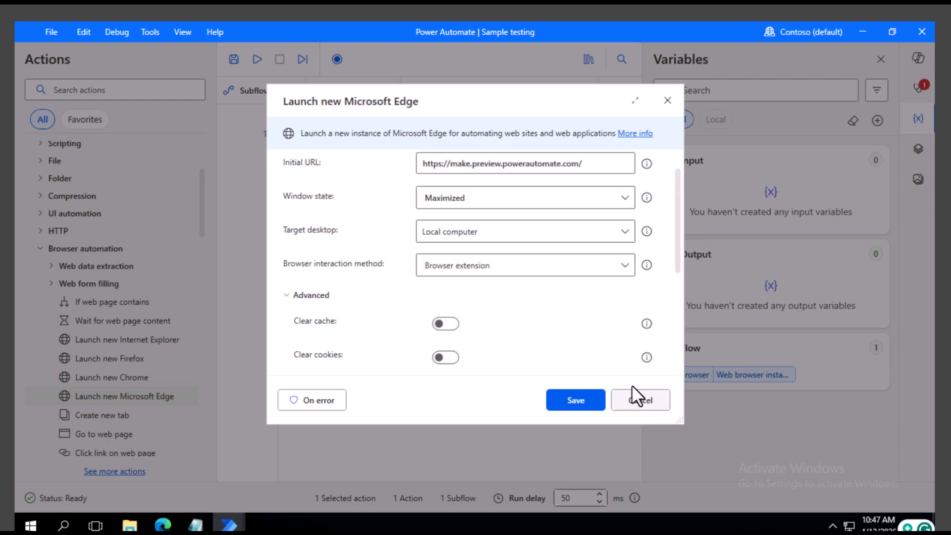
Switch to Notepad, add the line "How we can install desktop, enable free trial" below the existing text, and return to Power Automate
click(195, 525)
click(239, 105)
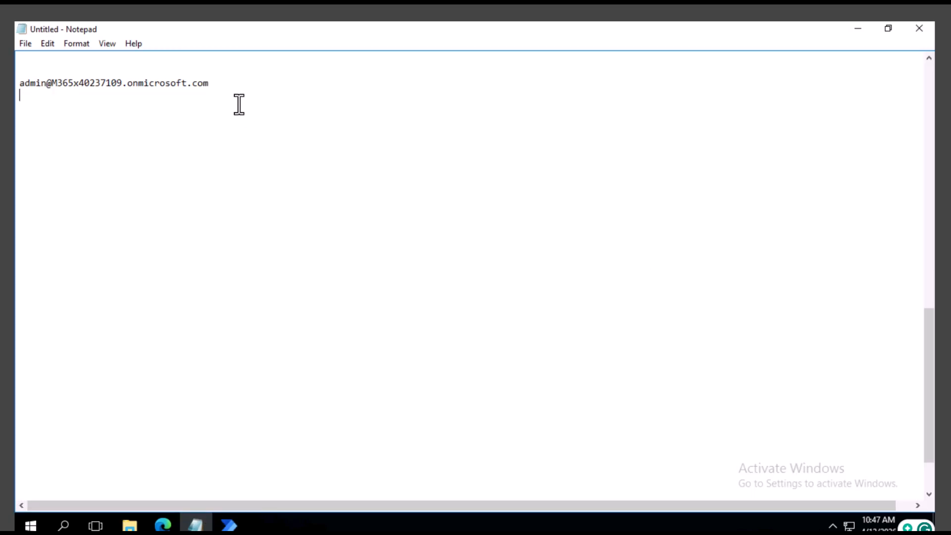
key(Return)
text(How we can install )
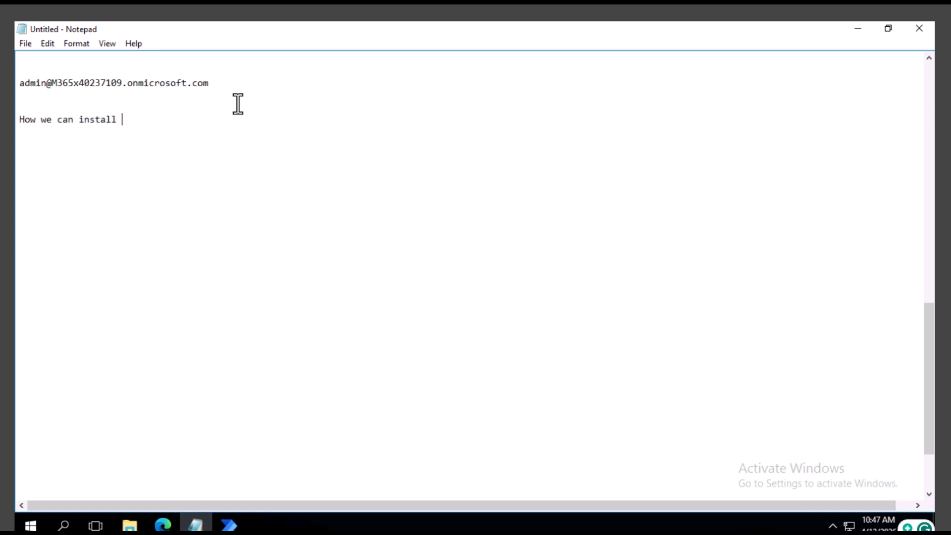
text(desktop, enable free tr)
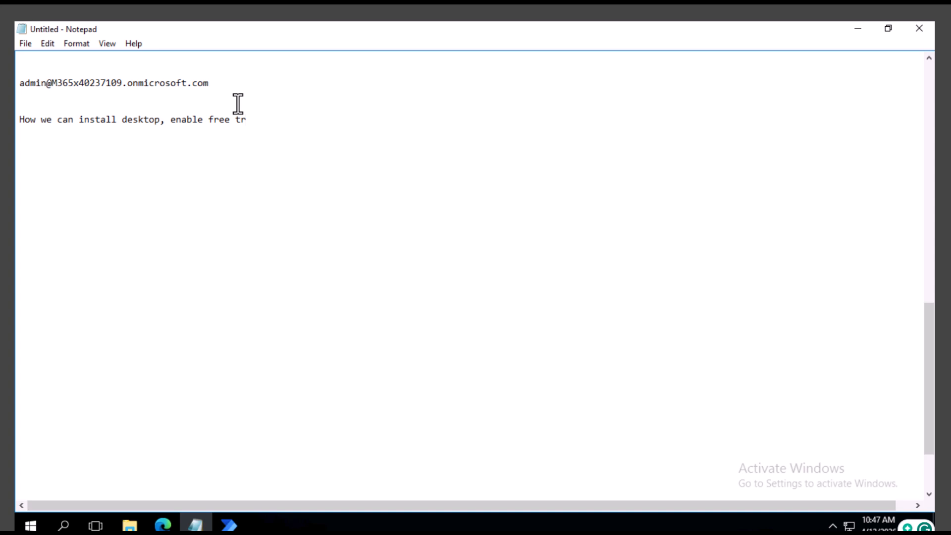
text(ial)
click(864, 28)
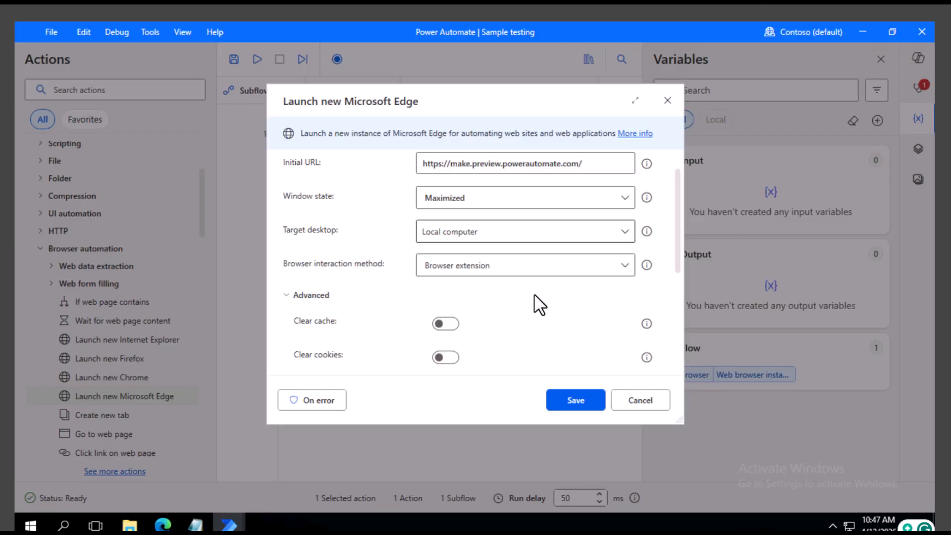